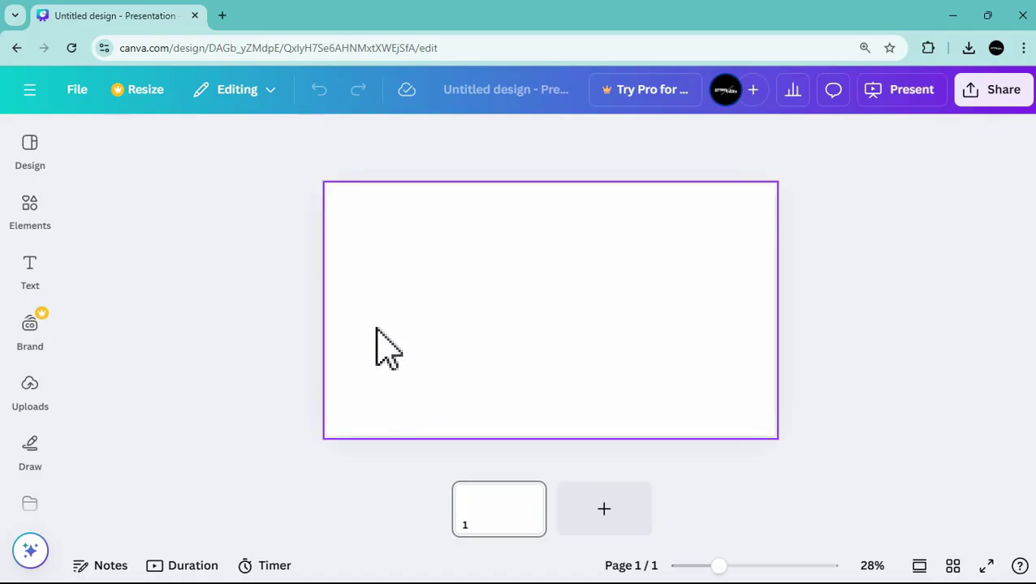
Add a square frame from the Elements Frames section to the page
left_click(41, 211)
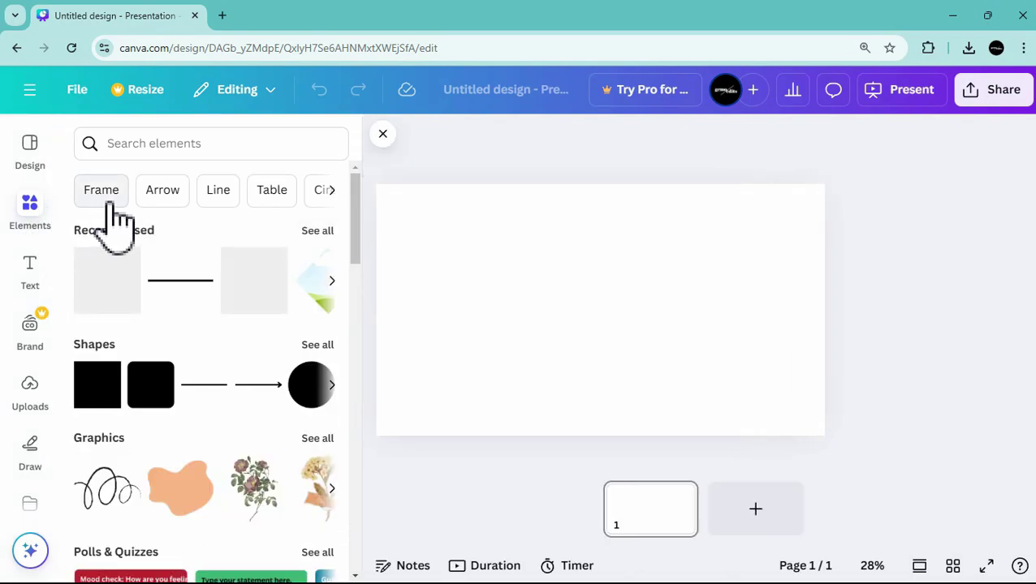
scroll(145, 312, "down", 8)
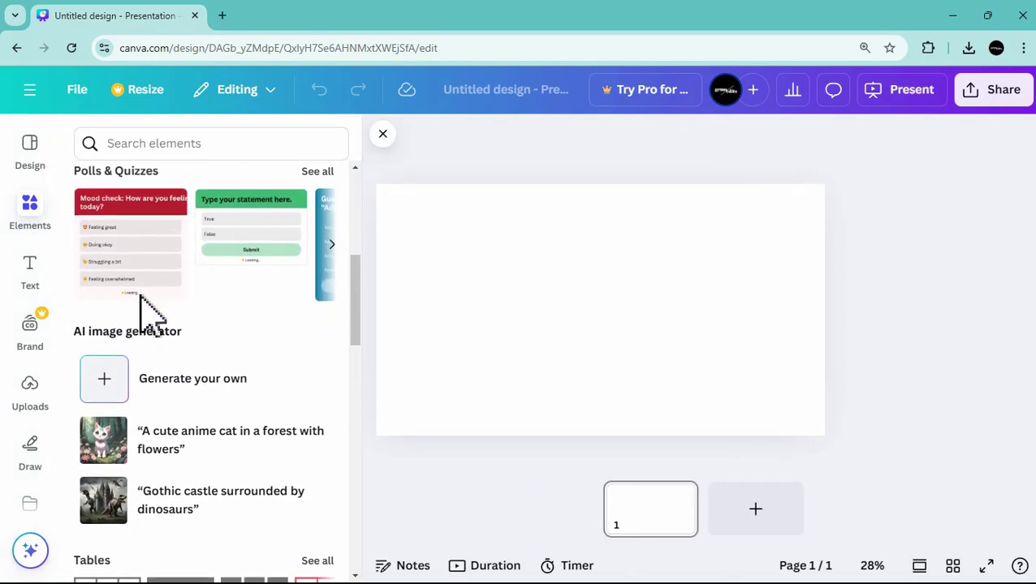
scroll(146, 315, "down", 9)
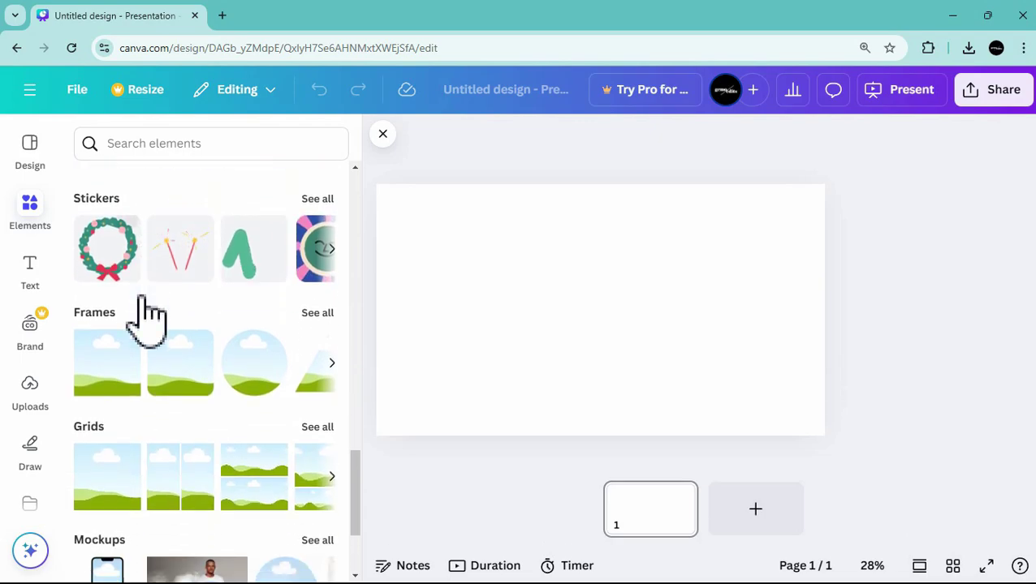
left_click(107, 370)
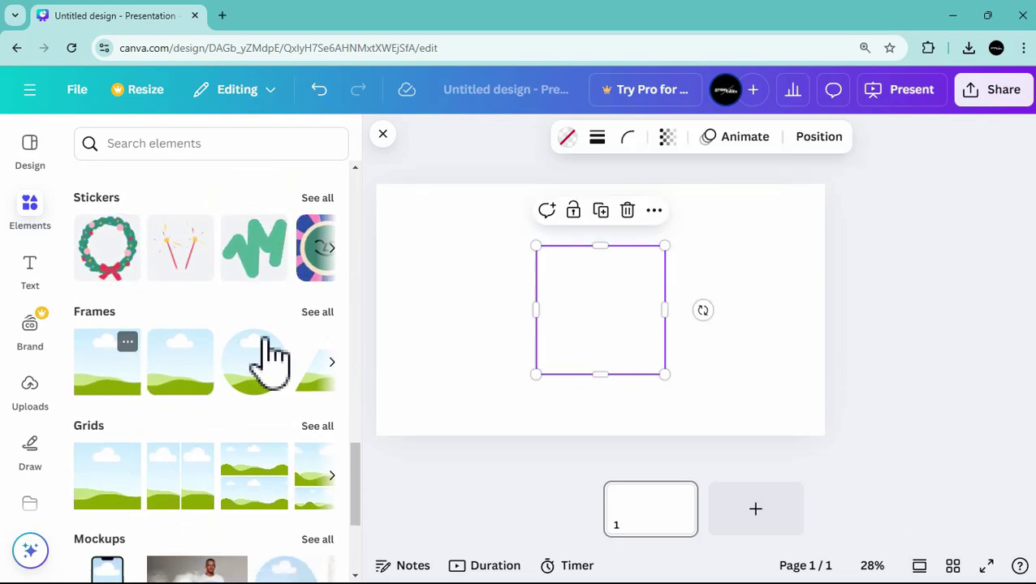
Shrink the frame into a small landscape rectangle near the left edge
left_click(439, 167)
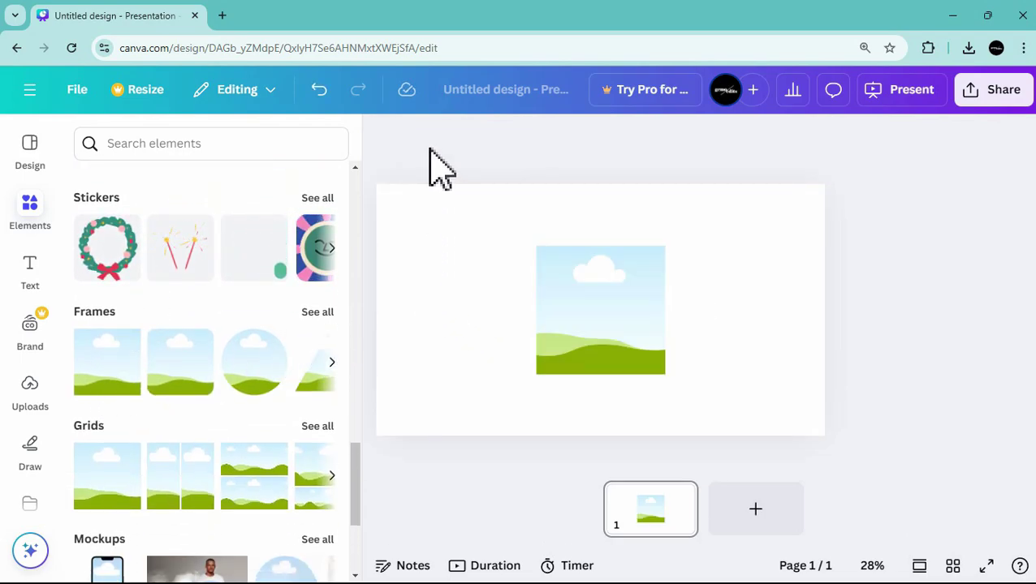
left_click(613, 321)
left_click_drag(664, 310, 709, 310)
left_click_drag(631, 358, 641, 349)
mouse_move(687, 294)
left_mouse_down()
mouse_move(647, 296)
mouse_move(672, 296)
left_mouse_up()
left_click_drag(676, 244, 456, 284)
left_click_drag(513, 344, 449, 307)
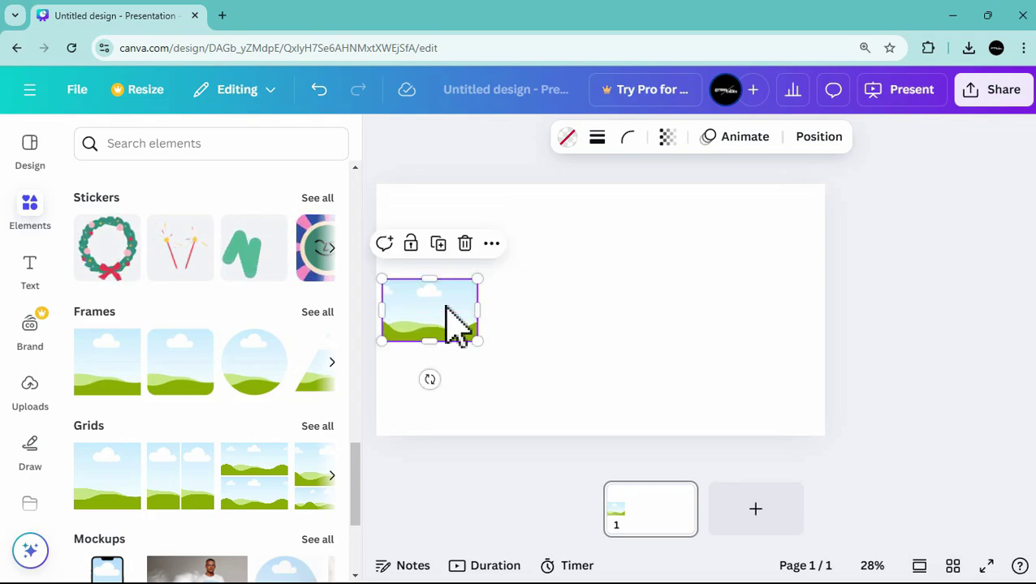
Duplicate the frame into a row of five identical frames
left_click(442, 244)
left_click_drag(455, 284, 544, 303)
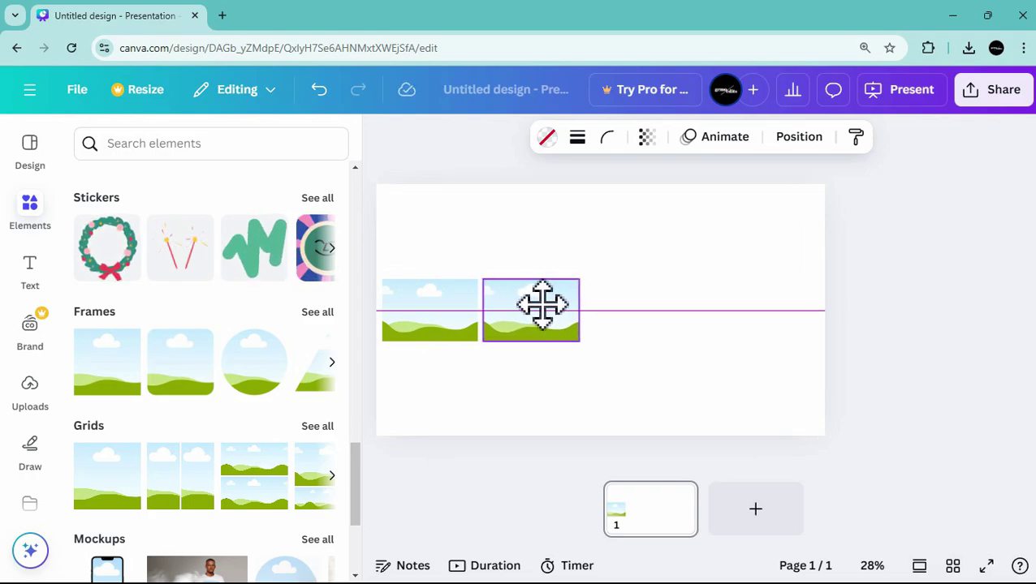
left_click_drag(542, 305, 543, 306)
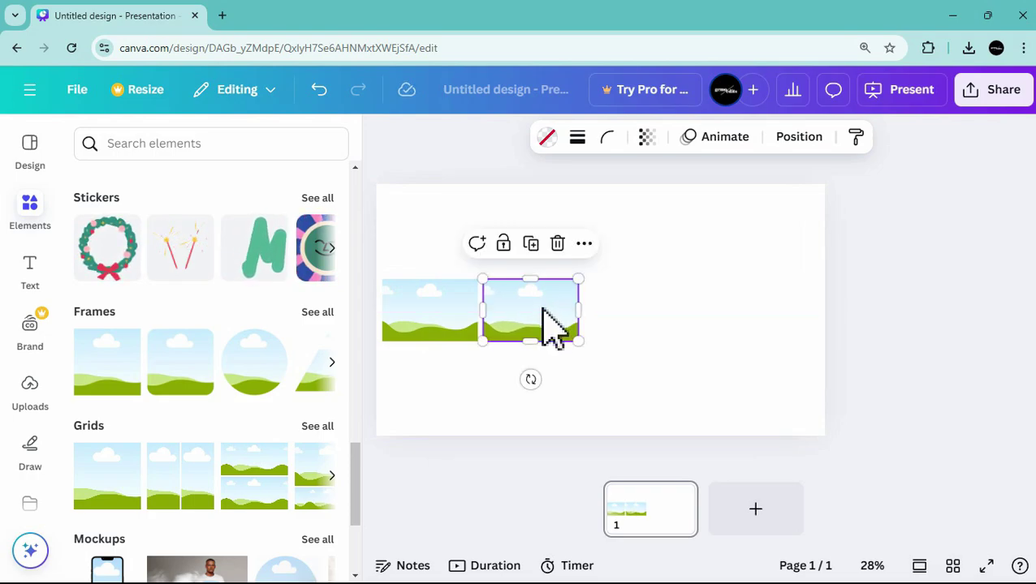
left_click(530, 243)
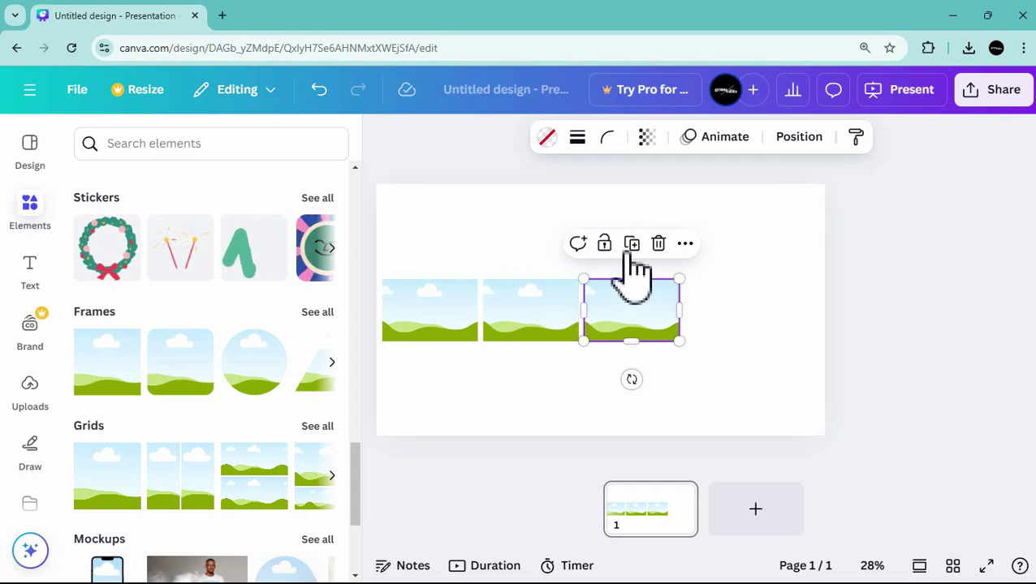
left_click(630, 245)
left_click(732, 245)
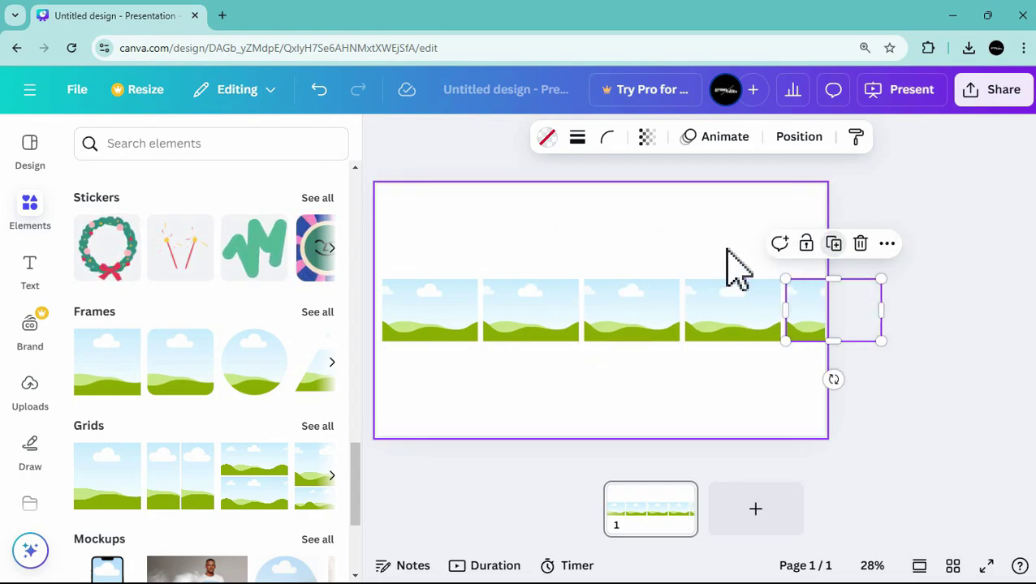
left_click(770, 391)
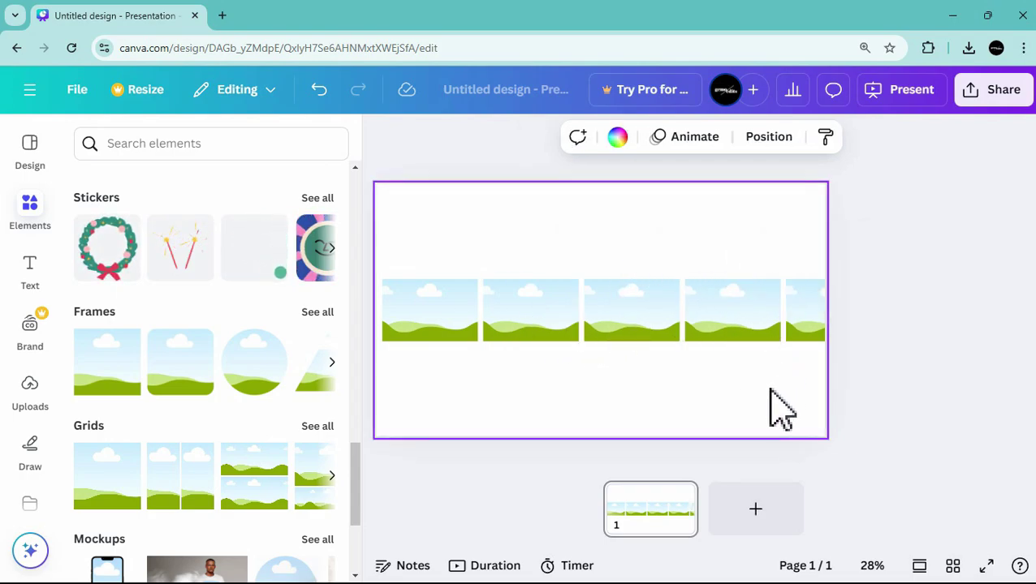
Group all five frames and stretch the row across the page width
left_click(448, 312)
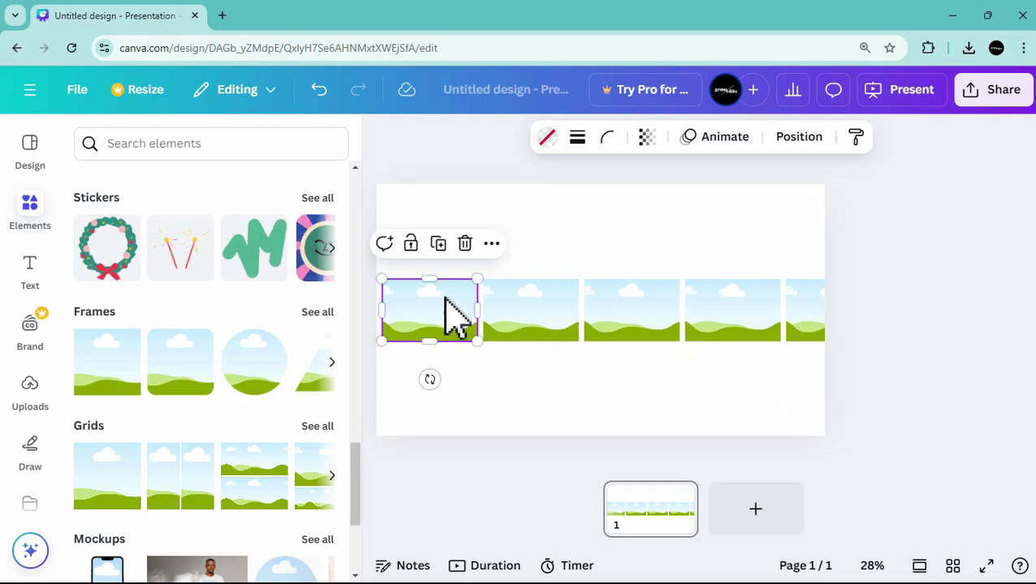
left_click(633, 305, "shift")
left_click(709, 303, "shift")
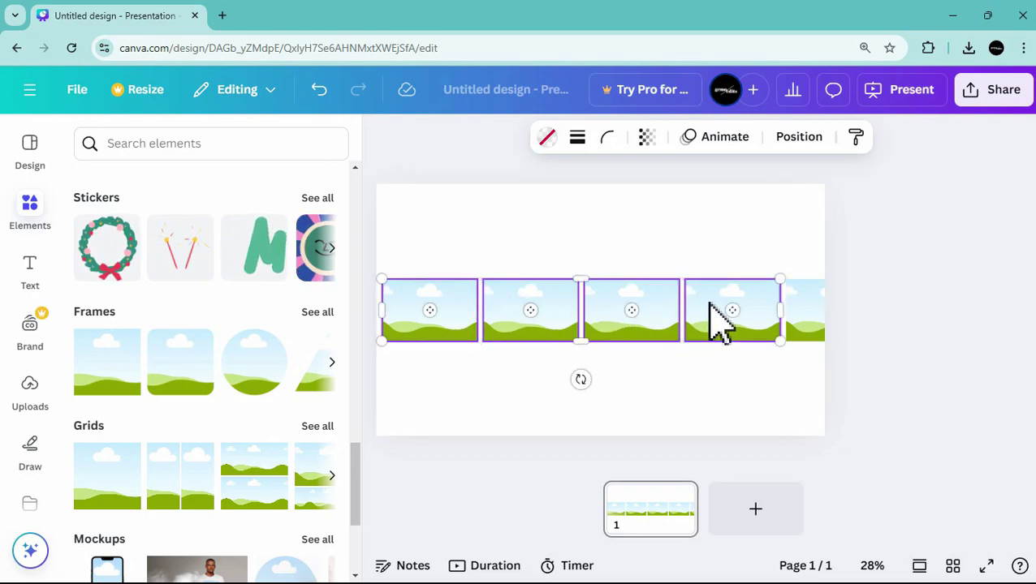
left_click(807, 309, "shift")
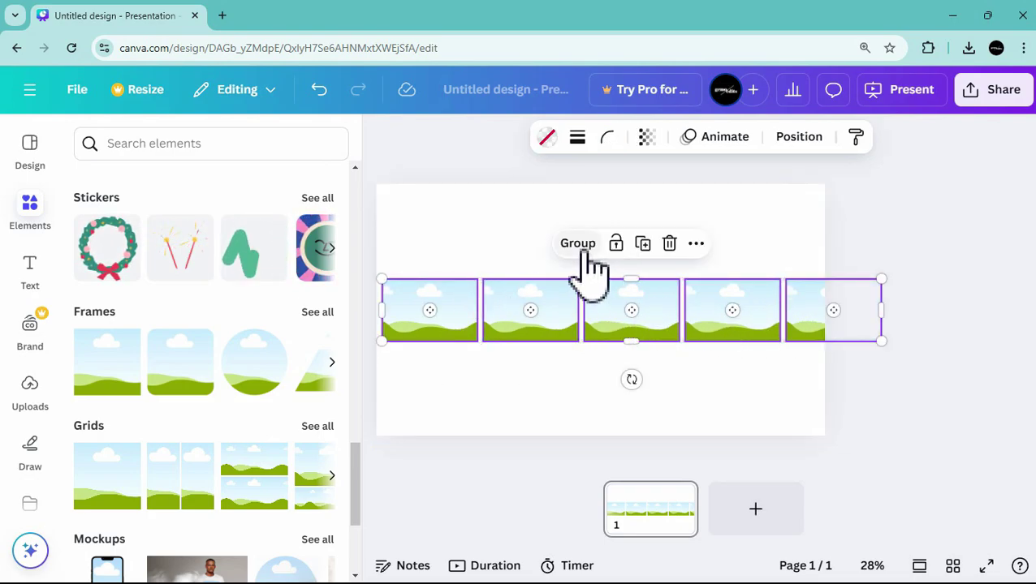
left_click(581, 247)
left_click_drag(652, 319, 619, 301)
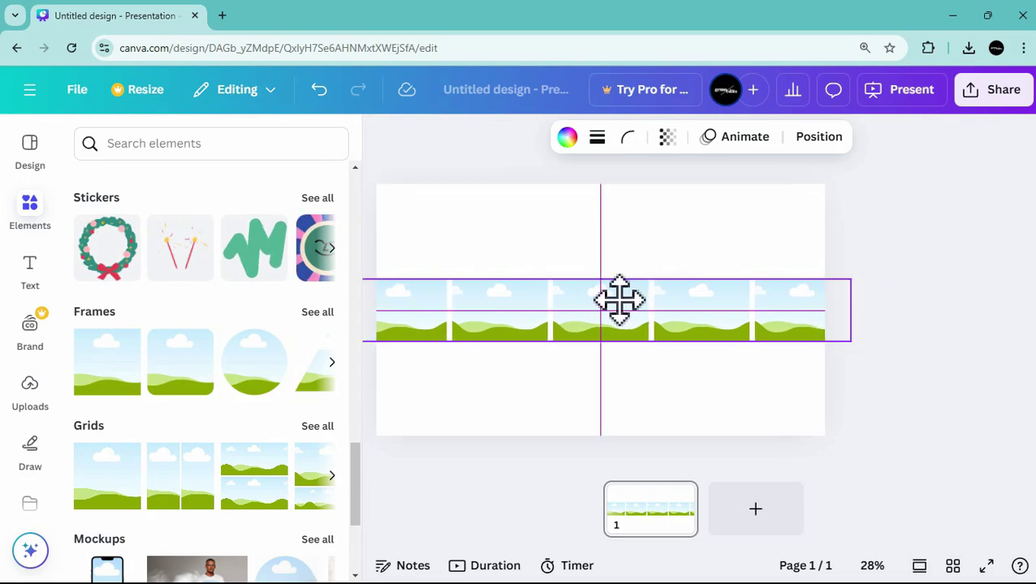
left_click(735, 225)
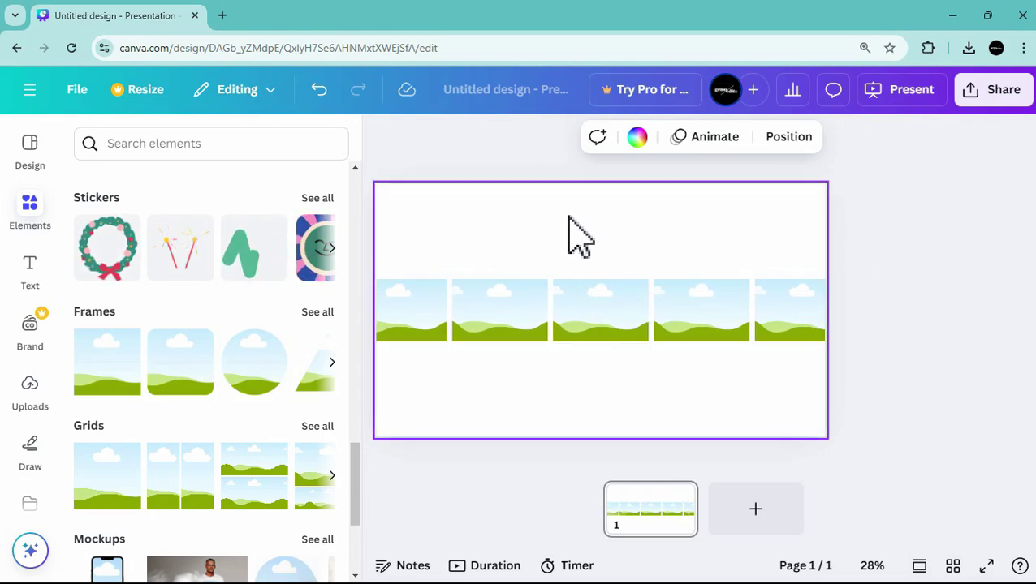
Drag the Taj Mahal, Amber Fort, Humayun's Tomb, Hawa Mahal and sandstone gate photos into frames one to five
left_click(42, 388)
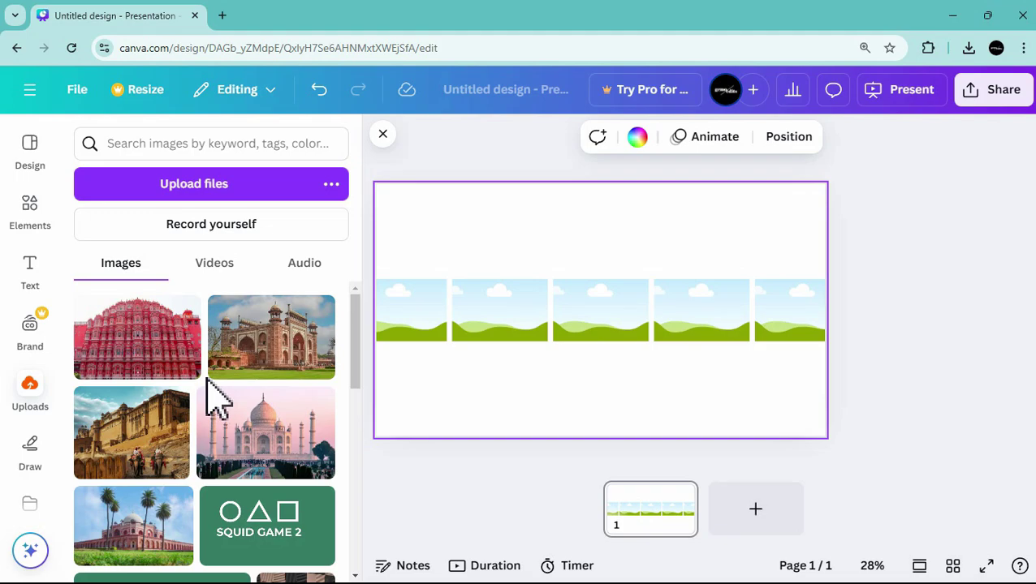
left_click_drag(247, 417, 388, 329)
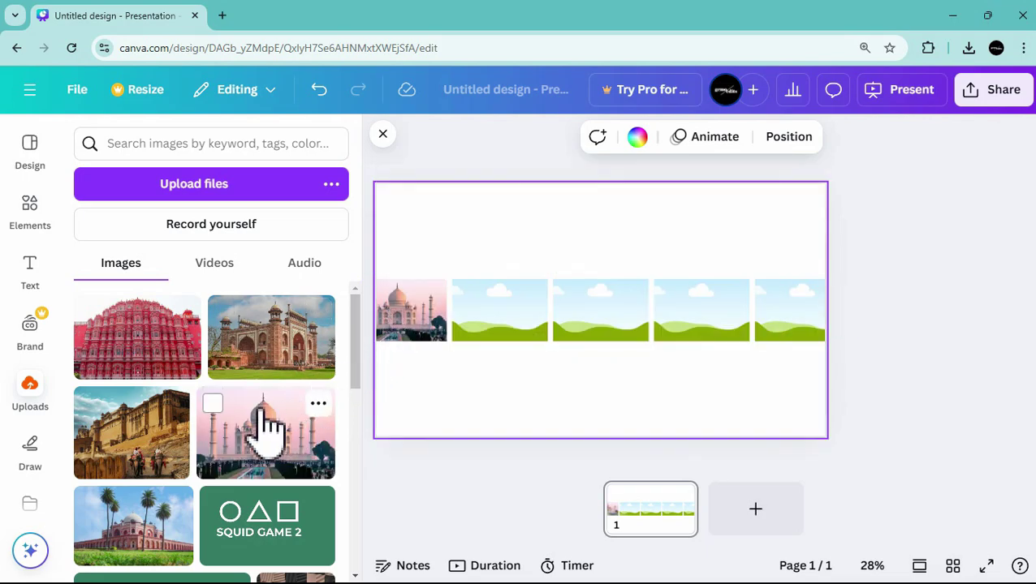
left_click_drag(152, 474, 501, 329)
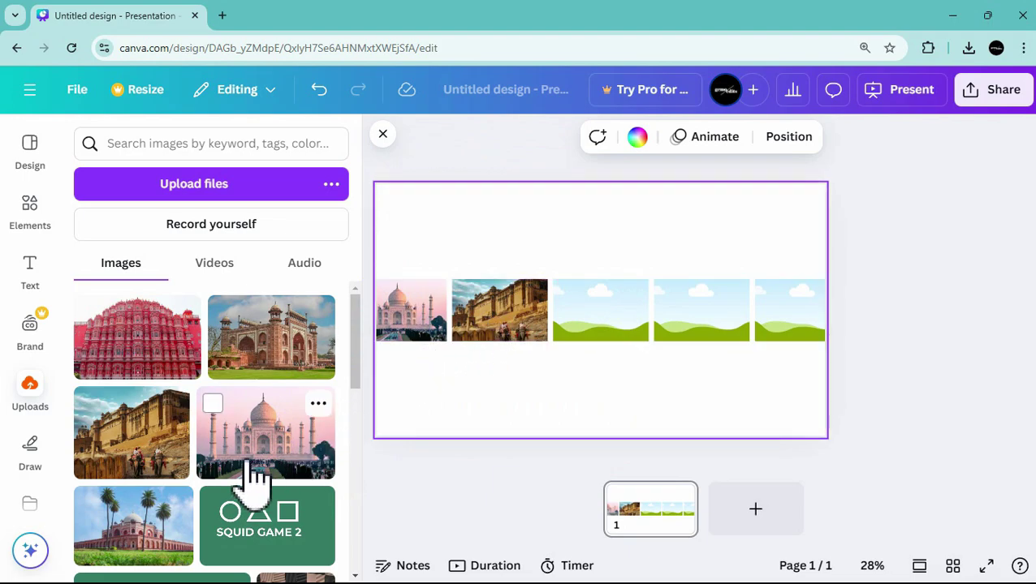
left_click_drag(115, 555, 585, 323)
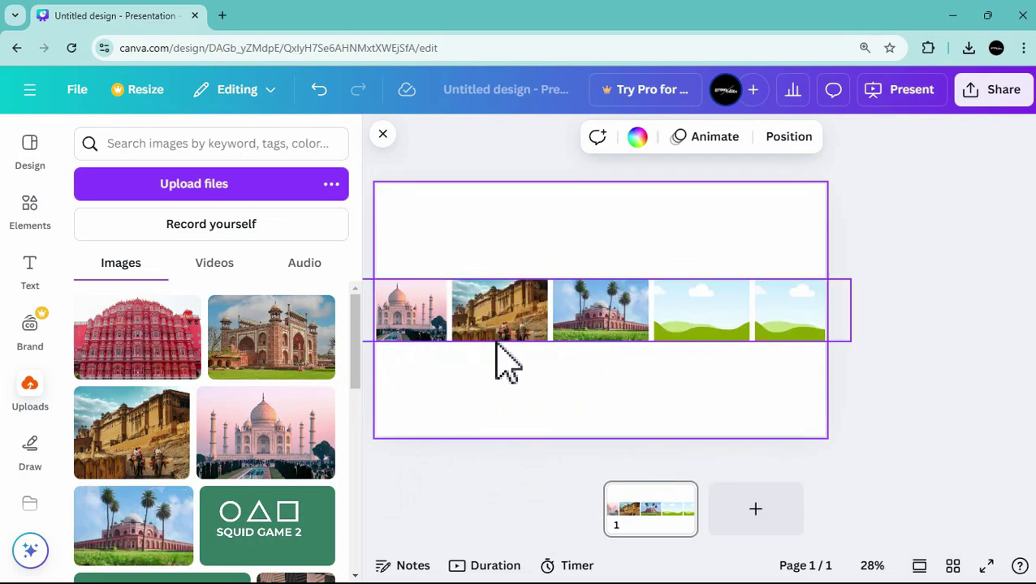
left_click_drag(148, 361, 703, 345)
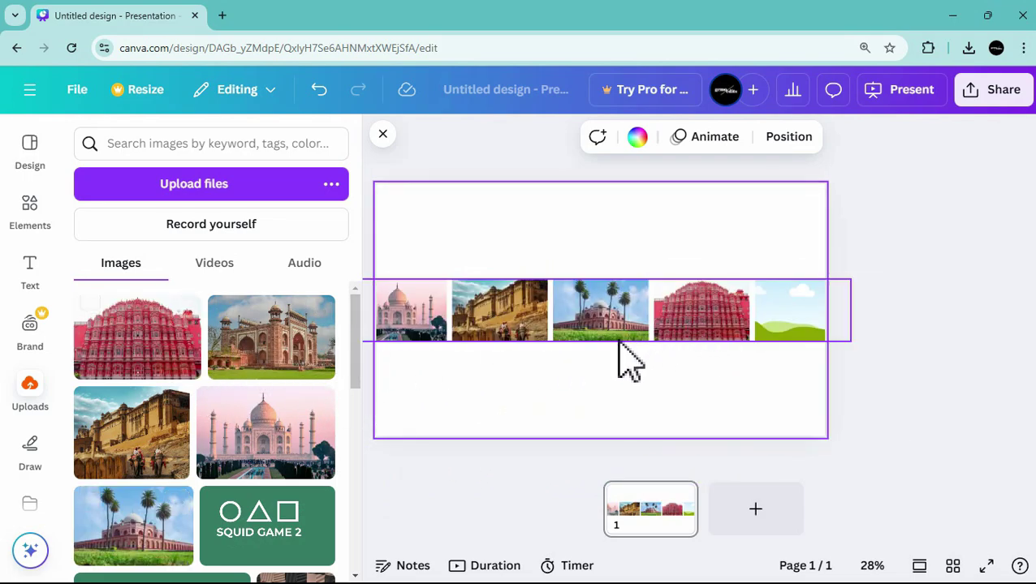
left_click_drag(284, 367, 780, 318)
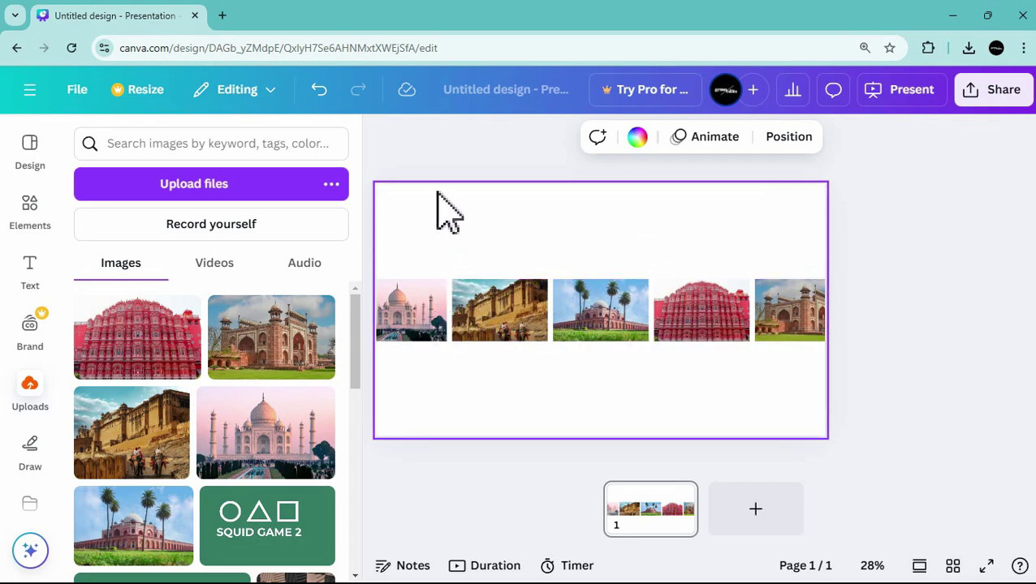
Add a straight line and shorten it to a short stub at the page's top-left
left_click(39, 229)
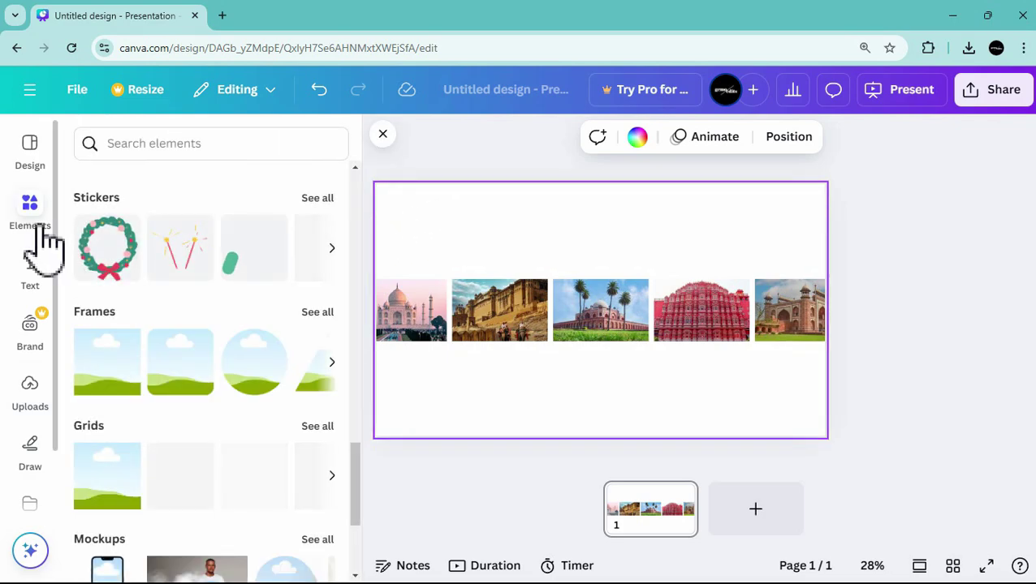
scroll(248, 312, "up", 15)
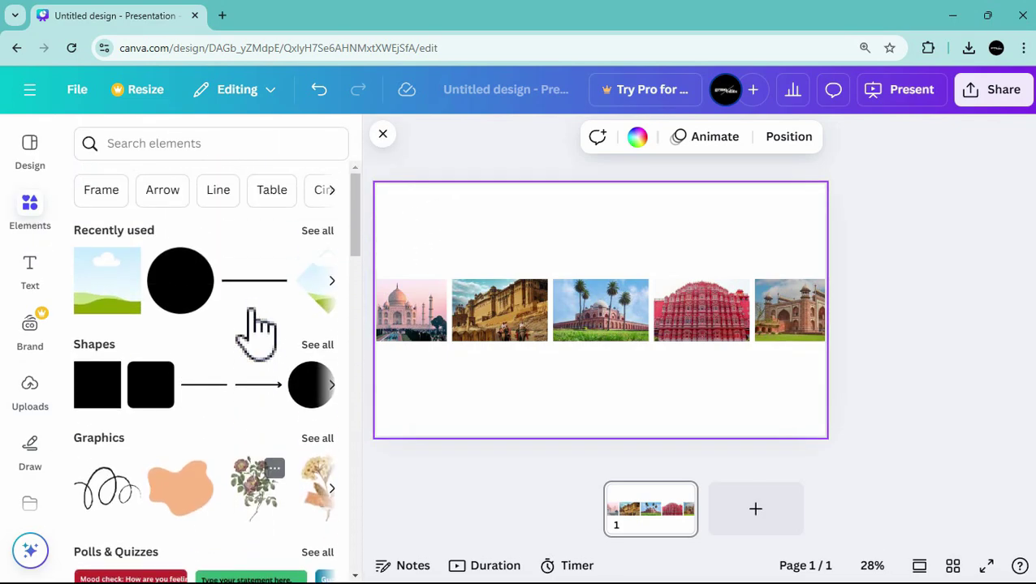
scroll(248, 308, "down", 3)
scroll(235, 284, "up", 2)
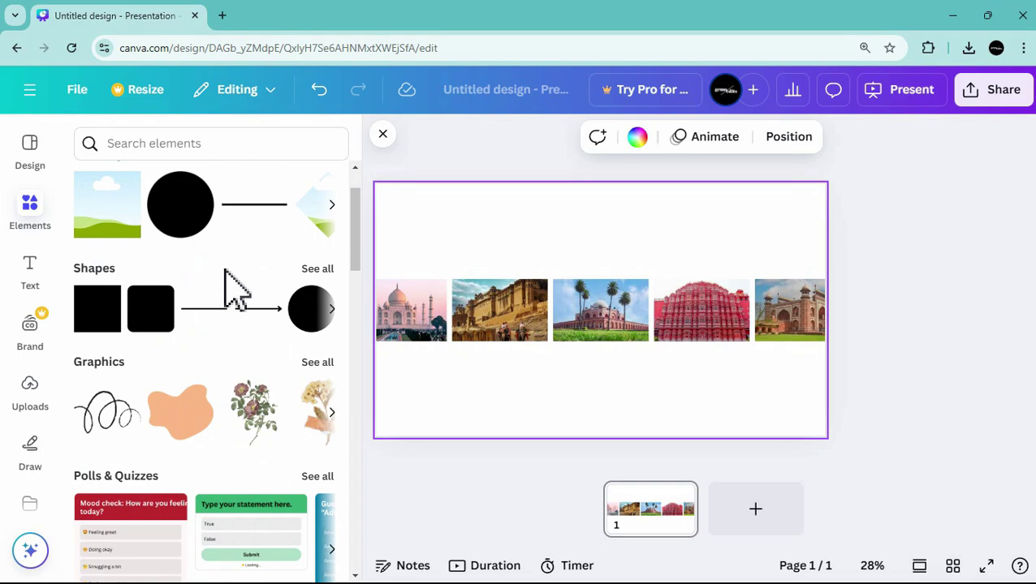
left_click(219, 309)
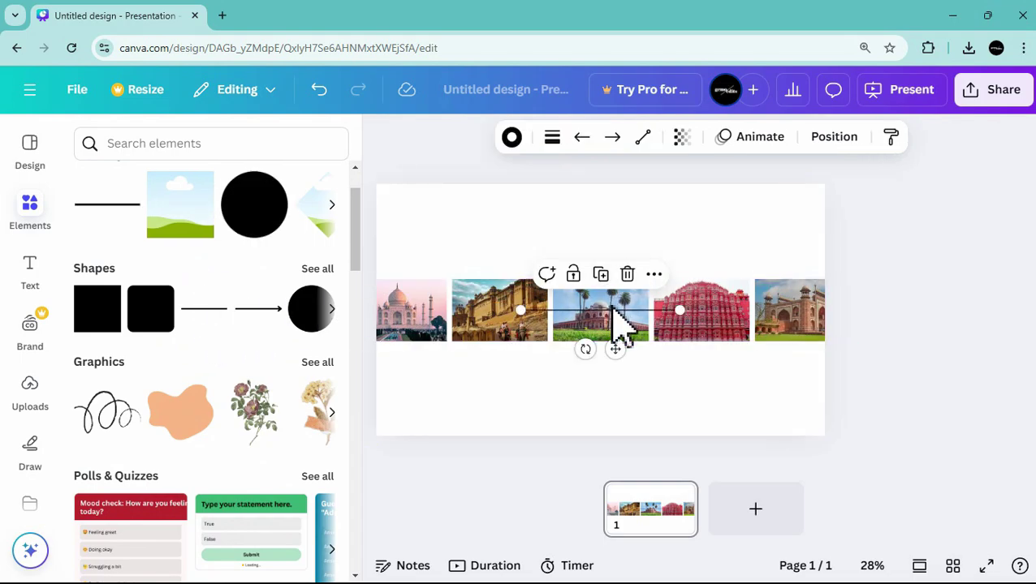
left_click_drag(616, 320, 464, 229)
left_click_drag(535, 228, 462, 228)
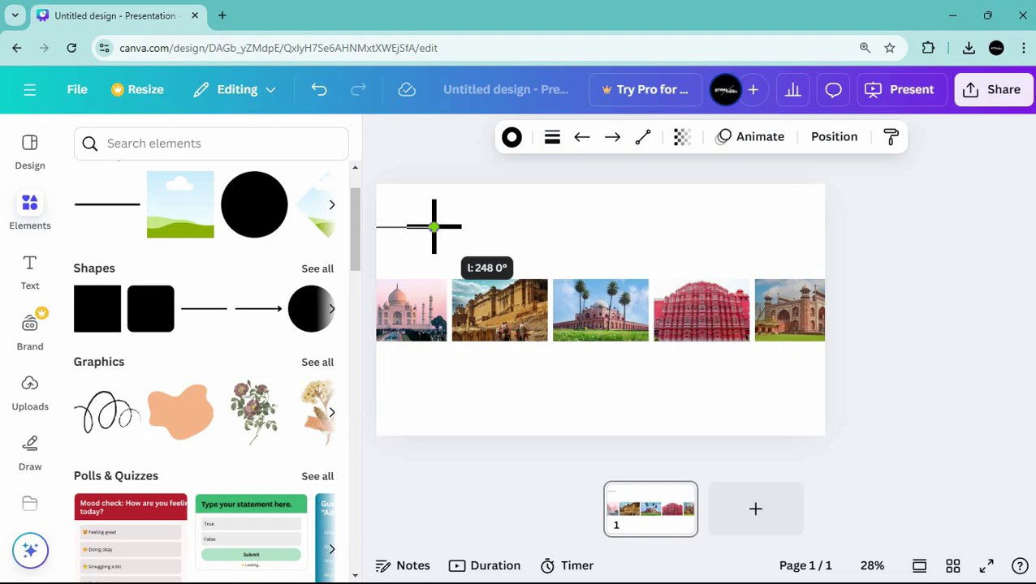
left_click_drag(434, 227, 434, 227)
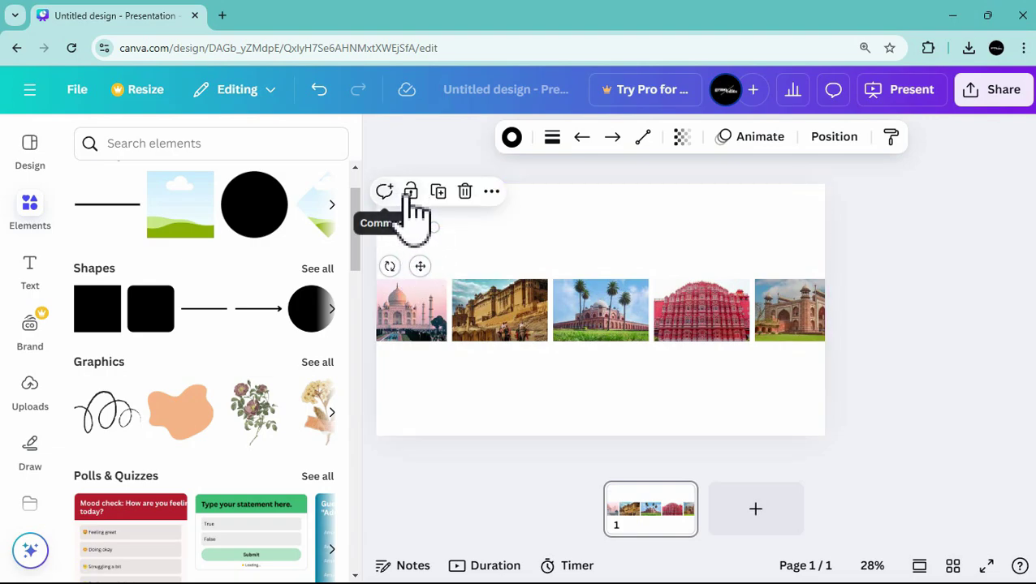
Duplicate the short line and place the copy at the page's top-right
left_click(437, 192)
left_click_drag(421, 267, 808, 270)
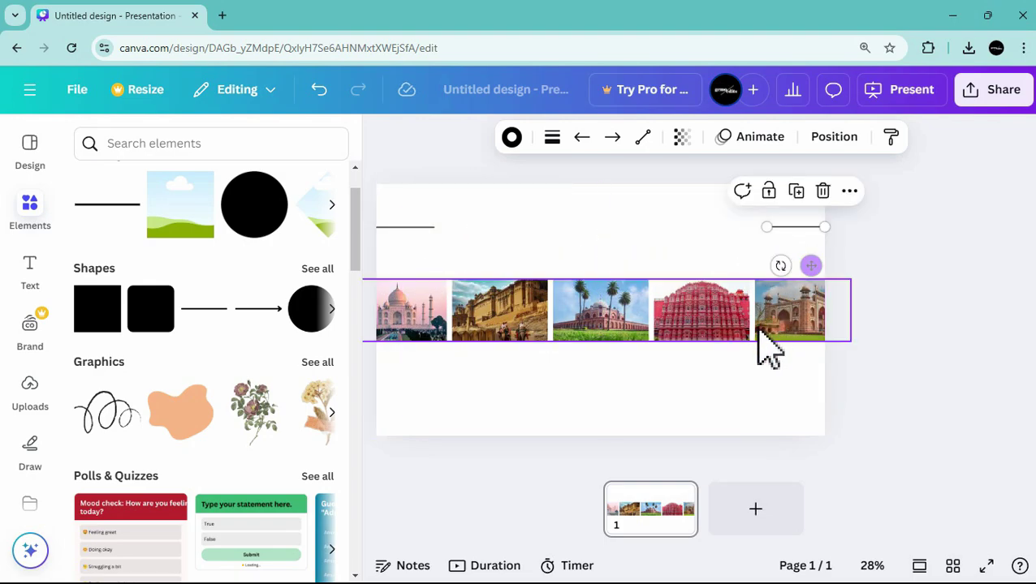
left_click(740, 398)
left_click(914, 262)
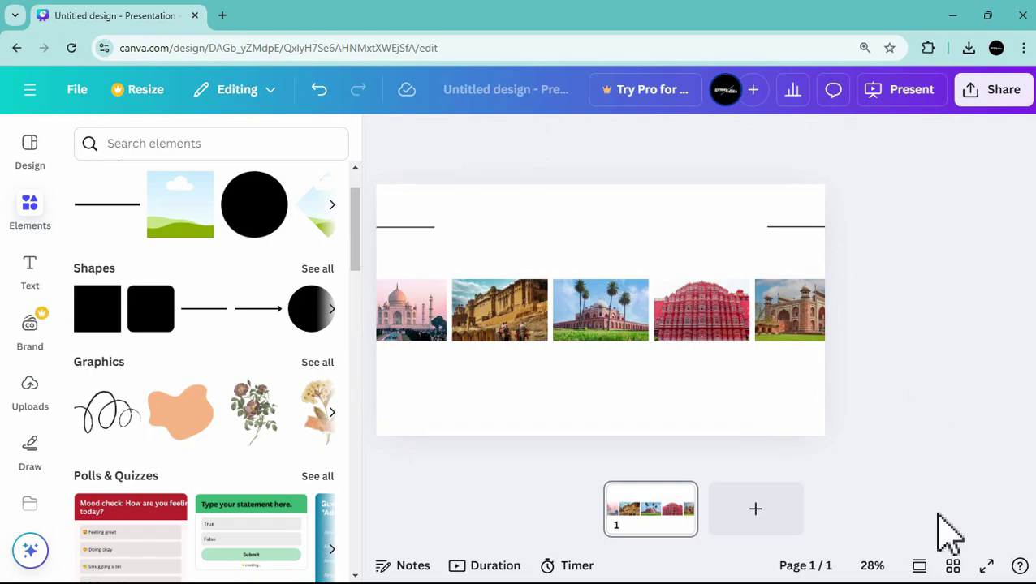
Adjust the zoom through the 50% and 25% presets, settling at 35%
left_click(891, 566)
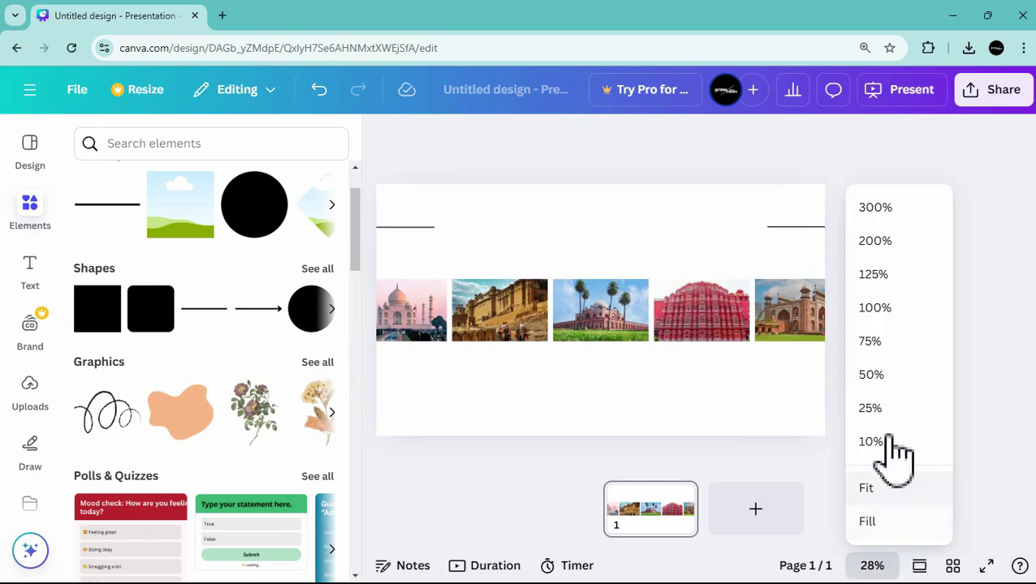
left_click(888, 375)
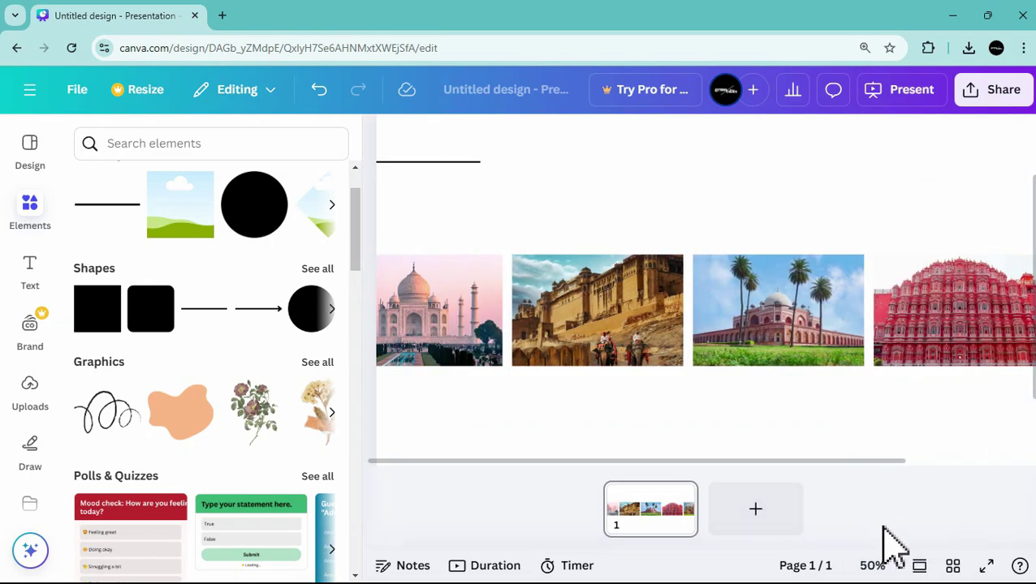
left_click(876, 566)
left_click(887, 416)
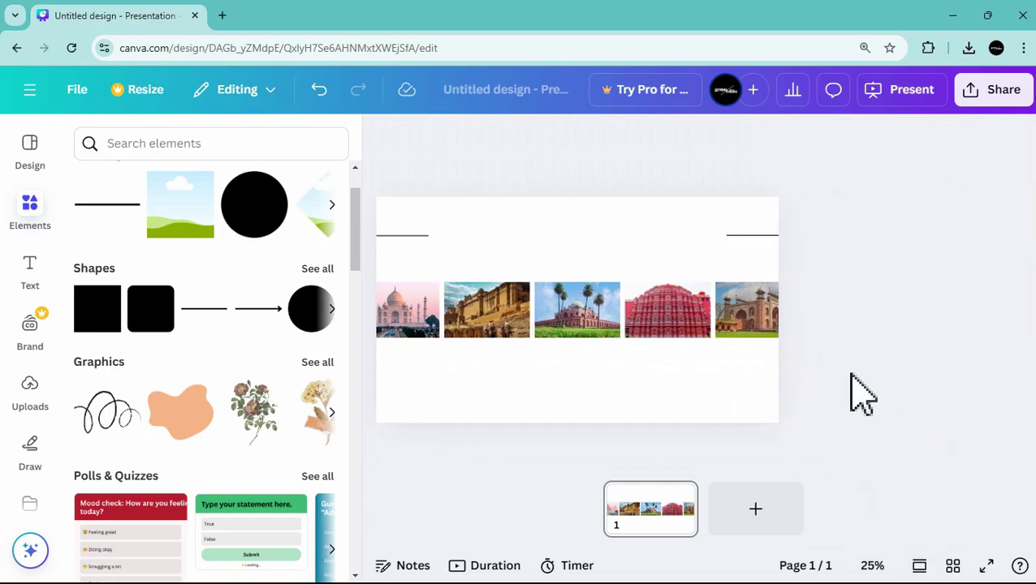
scroll(855, 392, "up", 1)
scroll(854, 392, "up", 2)
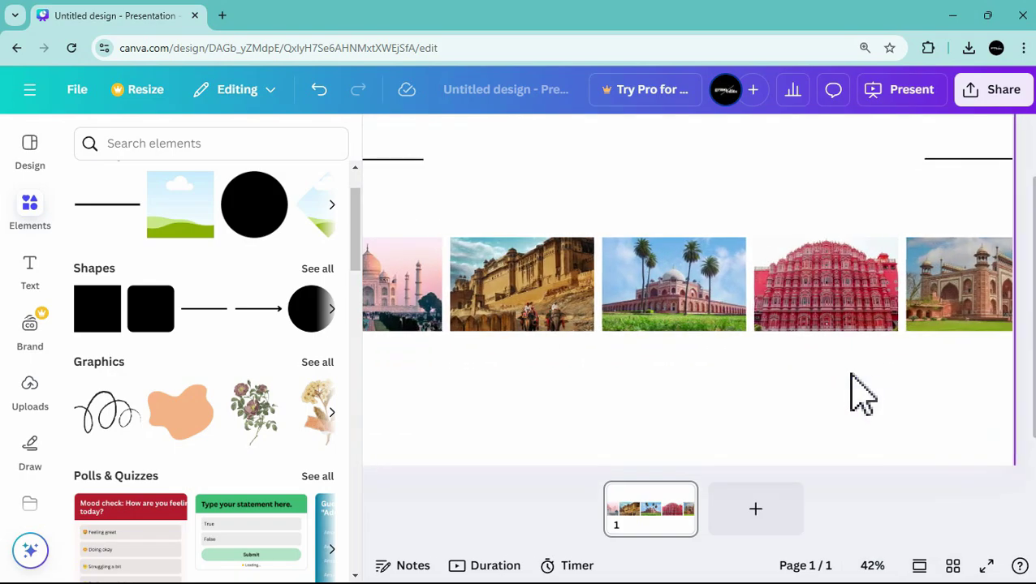
scroll(855, 392, "down", 1)
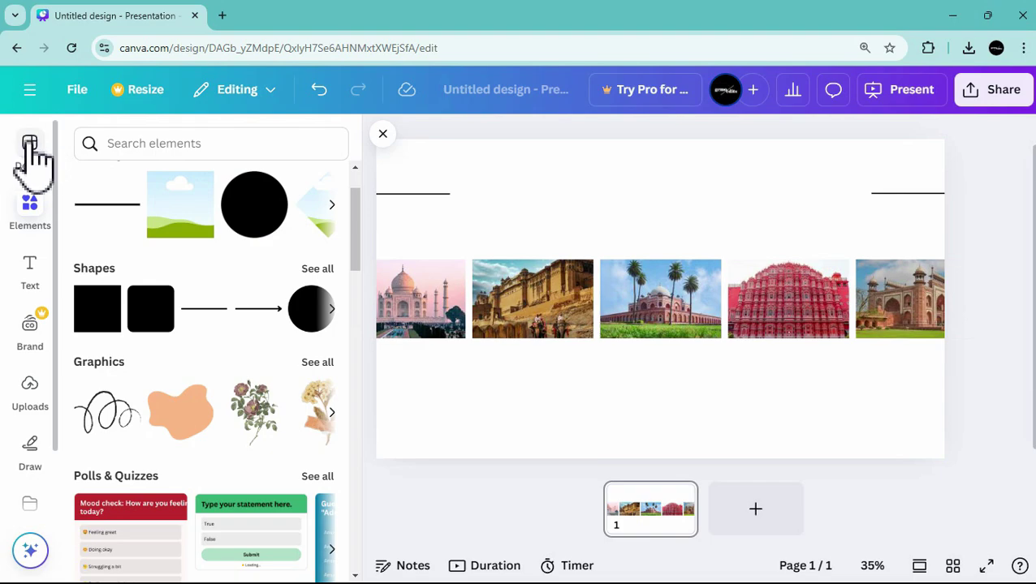
Close the Elements panel and enlarge the photo strip from its corner
left_click(380, 142)
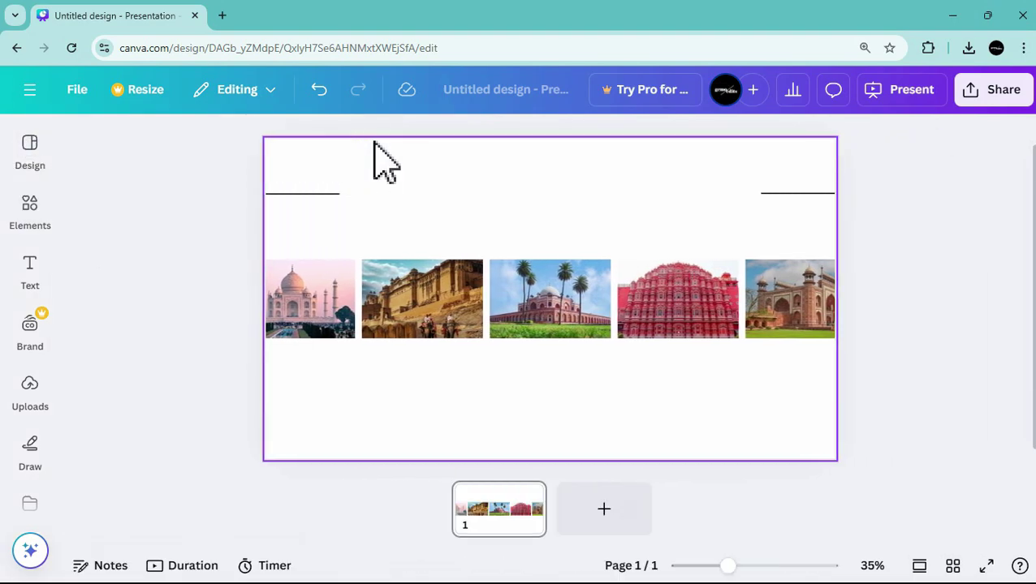
left_click_drag(342, 341, 742, 389)
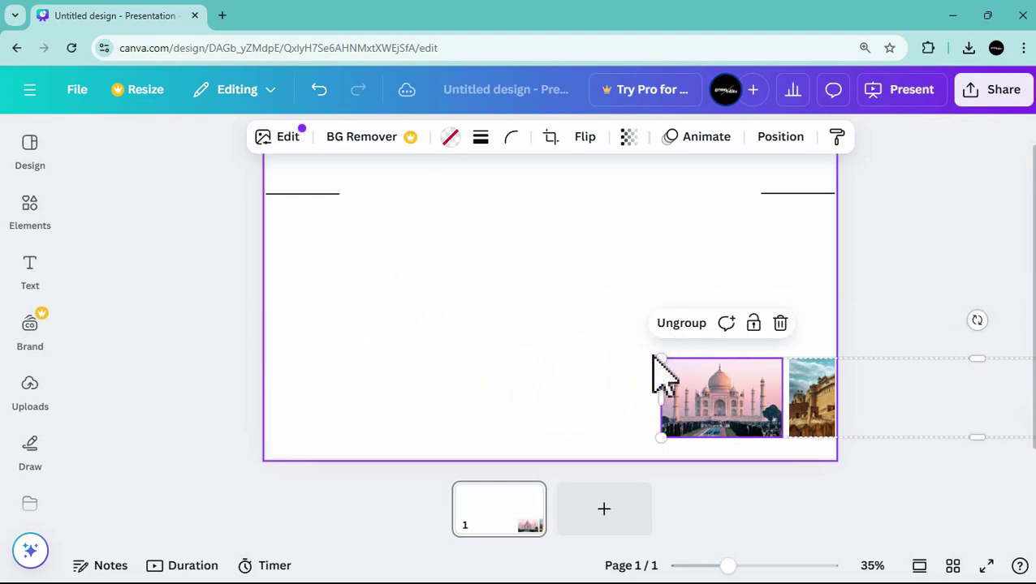
left_click_drag(658, 356, 399, 181)
left_click_drag(474, 376, 701, 371)
left_click_drag(623, 309, 624, 330)
left_click_drag(567, 294, 314, 180)
left_click_drag(420, 349, 647, 341)
left_click_drag(550, 256, 392, 185)
left_click_drag(454, 293, 565, 271)
left_click_drag(439, 192, 330, 160)
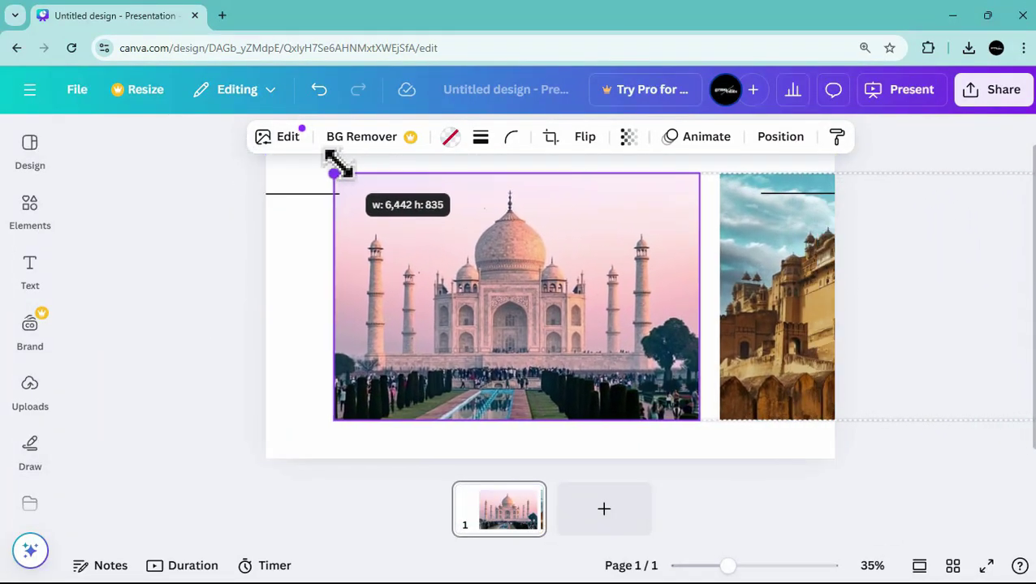
key("ctrl+z")
Fine-tune the strip's size and position so the Taj Mahal photo is centred between the lines
left_click_drag(423, 192, 408, 179)
left_click_drag(633, 313, 627, 335)
left_click_drag(420, 204, 232, 180)
left_click_drag(411, 262, 610, 312)
key("ctrl+z")
left_click_drag(340, 187, 303, 162)
left_click_drag(445, 325, 479, 323)
scroll(504, 370, "down", 1)
left_click_drag(362, 187, 393, 194)
left_click_drag(567, 283, 539, 287)
left_click_drag(366, 201, 367, 203)
left_click_drag(471, 254, 455, 261)
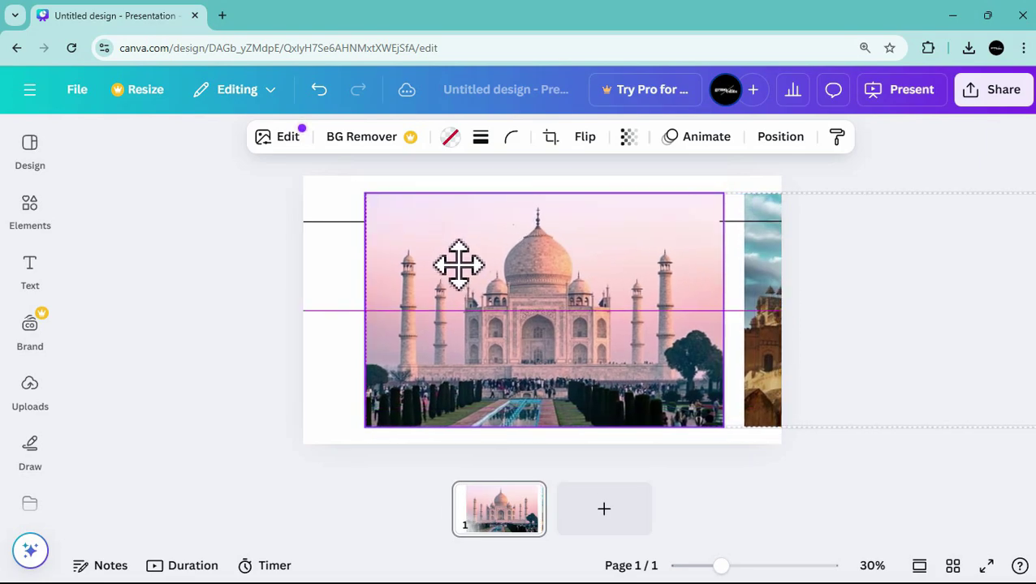
left_click_drag(365, 192, 404, 206)
left_click_drag(564, 269, 531, 271)
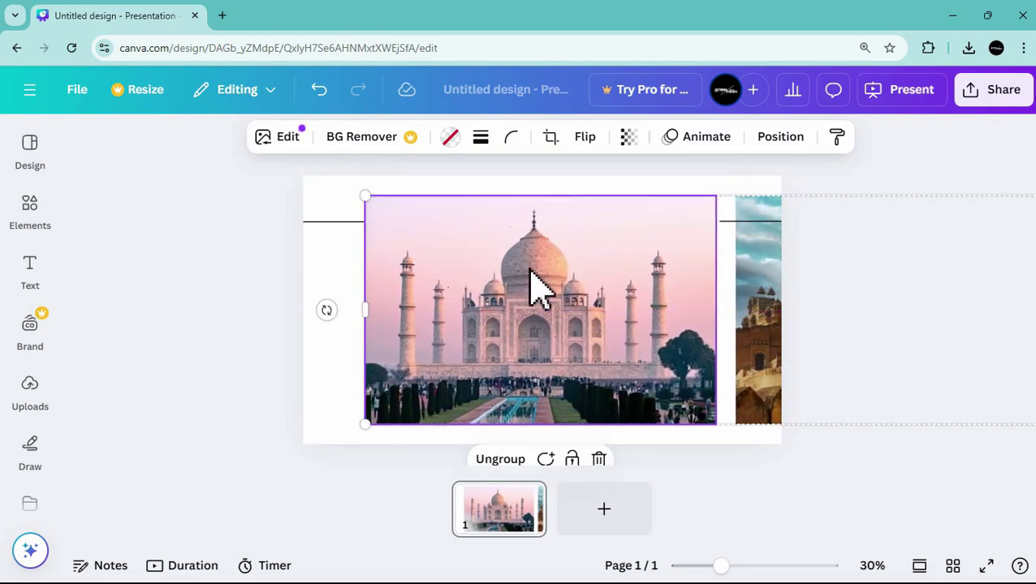
left_click_drag(463, 345, 470, 345)
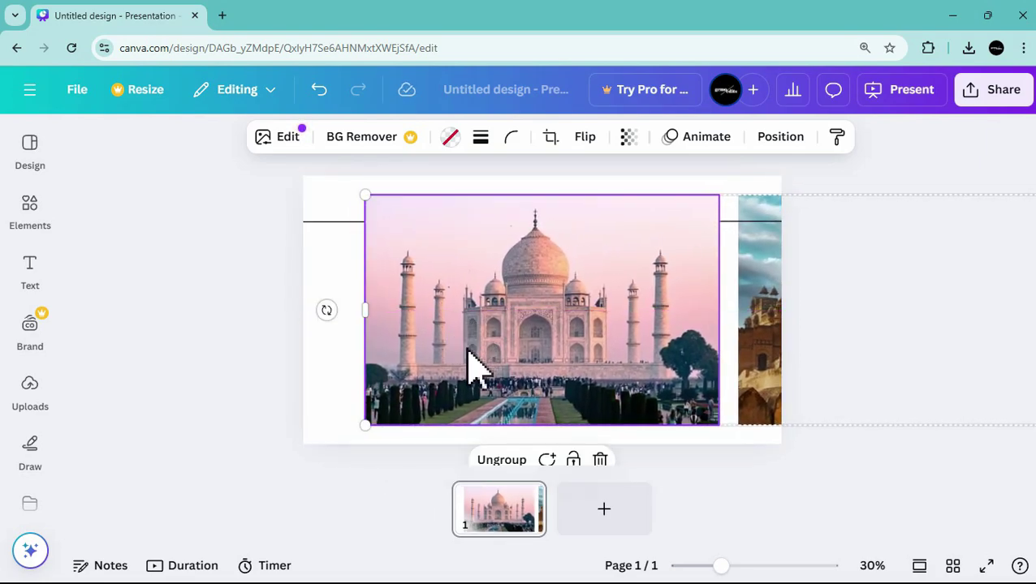
left_click(202, 347)
left_click_drag(575, 284, 575, 275)
left_click(232, 295)
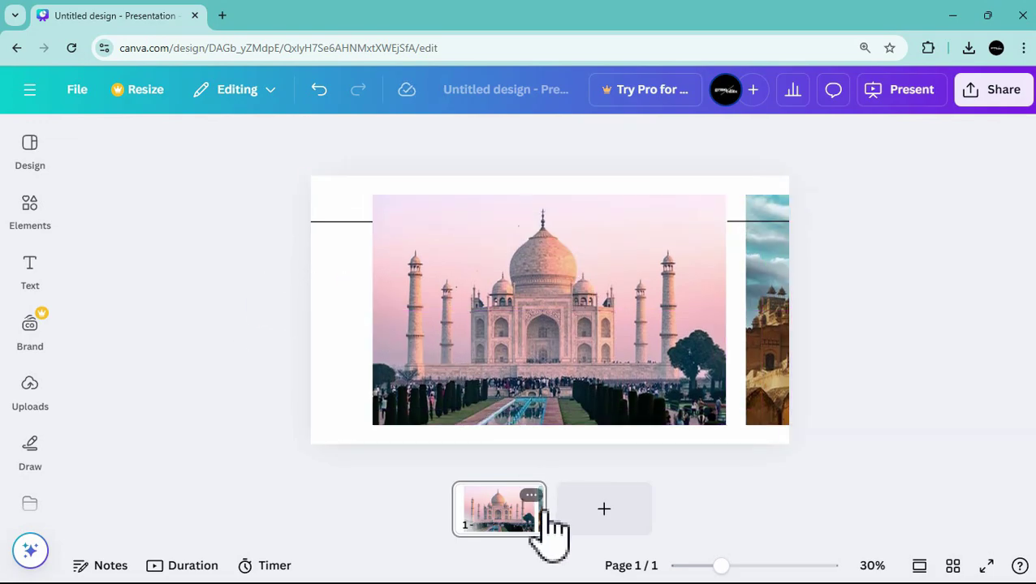
Duplicate pages 2 and 3, centring the Amber Fort and Humayun's Tomb photos
left_click(531, 497)
left_click(617, 260)
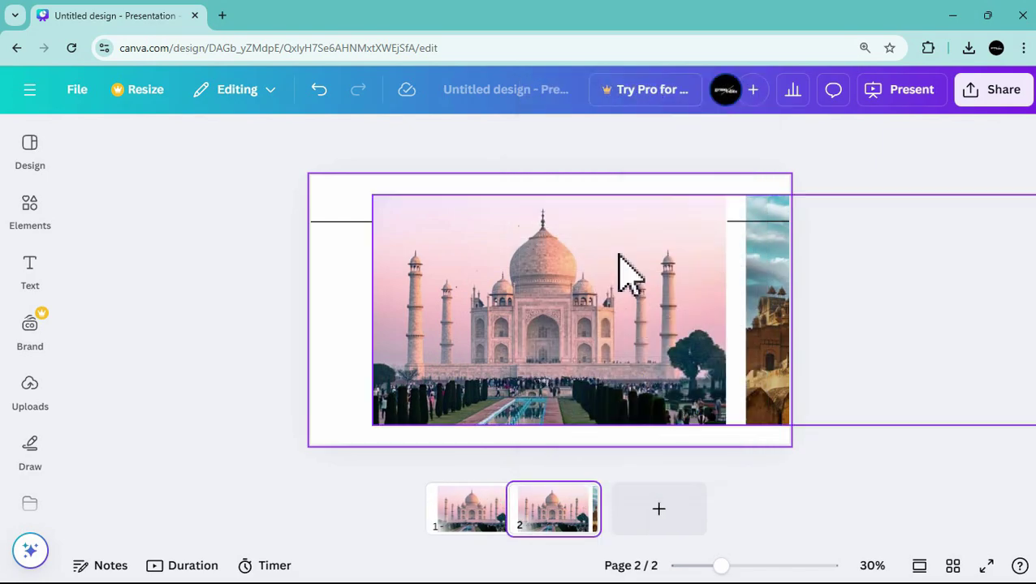
left_click_drag(775, 381, 396, 341)
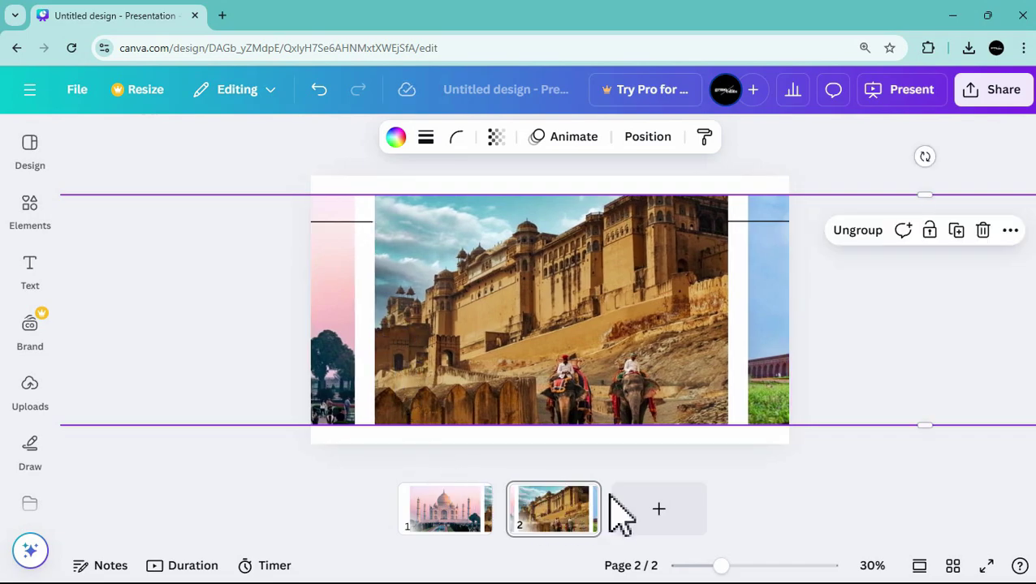
left_click(578, 496)
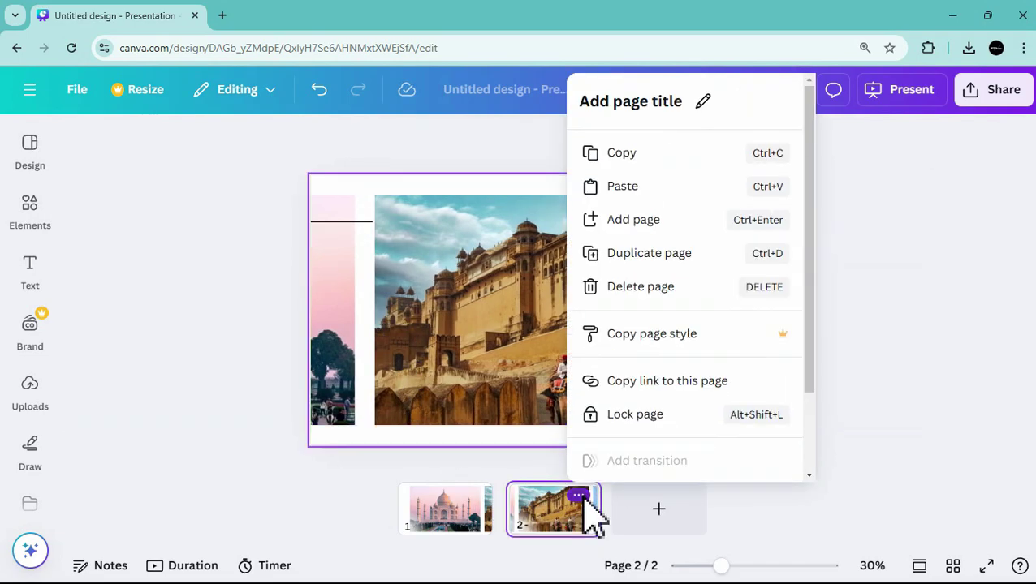
left_click(654, 254)
left_click_drag(744, 312, 384, 301)
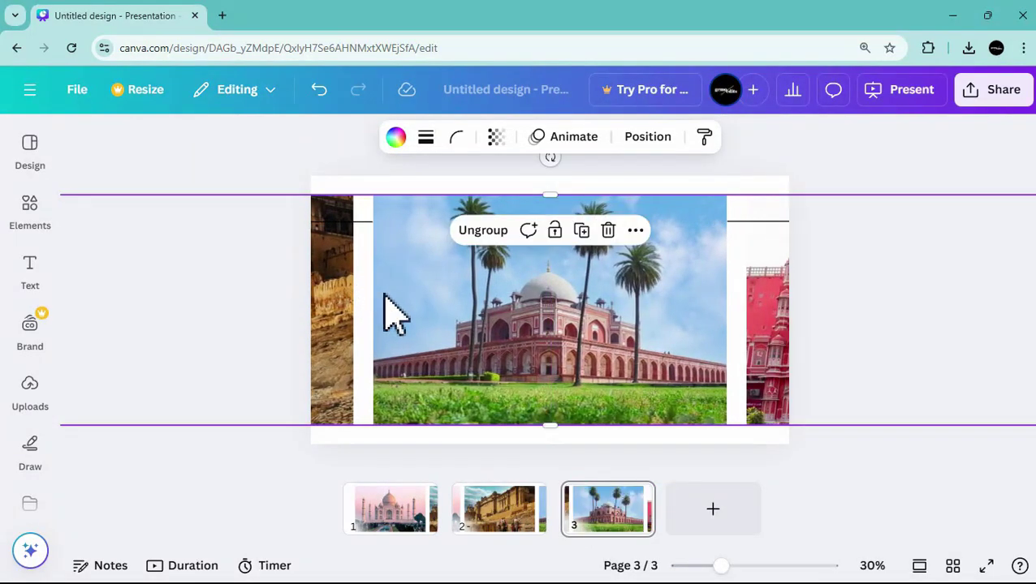
Duplicate pages 4 and 5, centring the Hawa Mahal and red gateway photos
left_click(635, 497)
left_click(716, 254)
left_click_drag(757, 329, 382, 303)
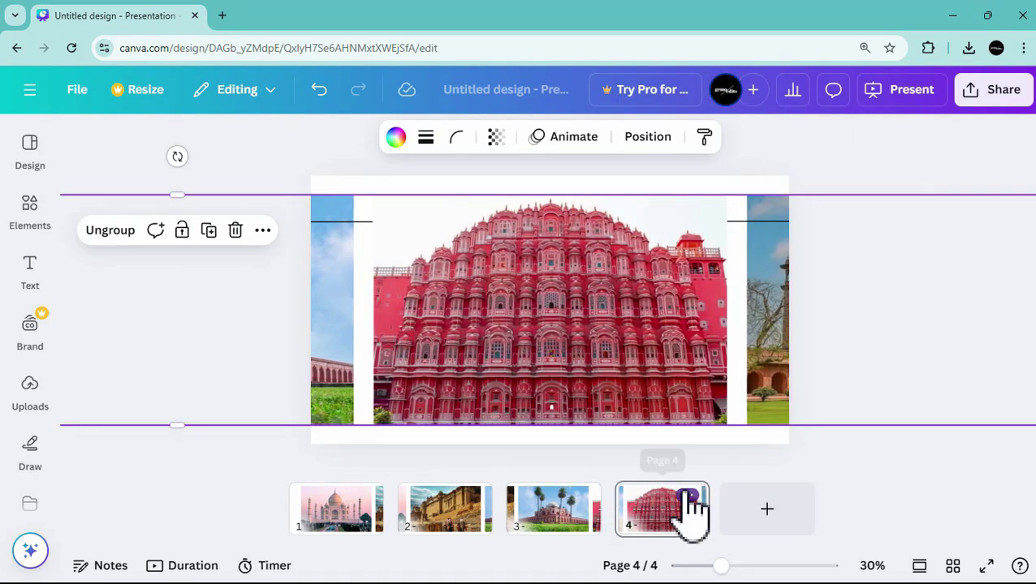
left_click(687, 497)
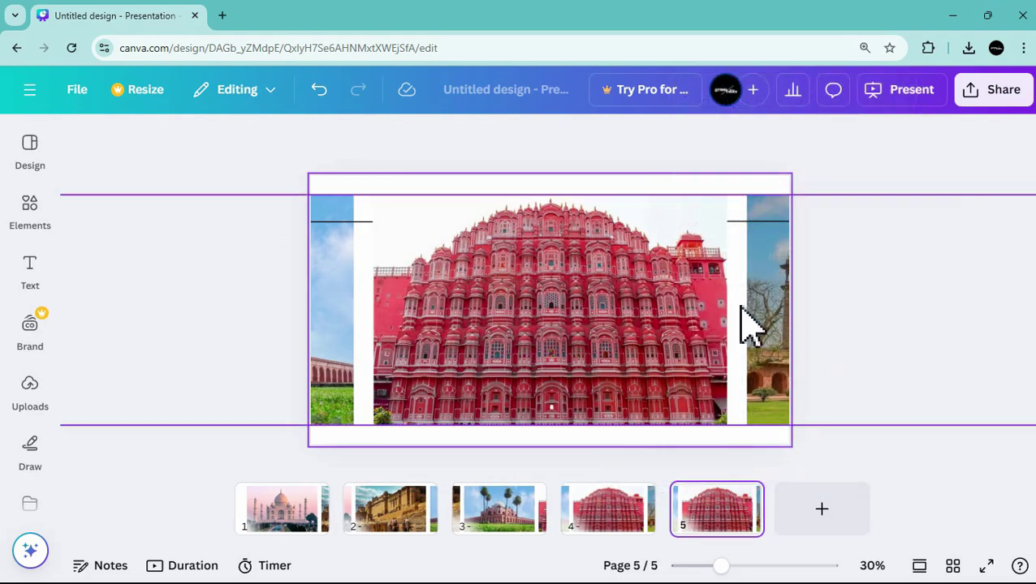
left_click(751, 323)
left_click_drag(751, 323, 370, 282)
Delete the short top corner lines from pages 5 and 4
left_click(855, 269)
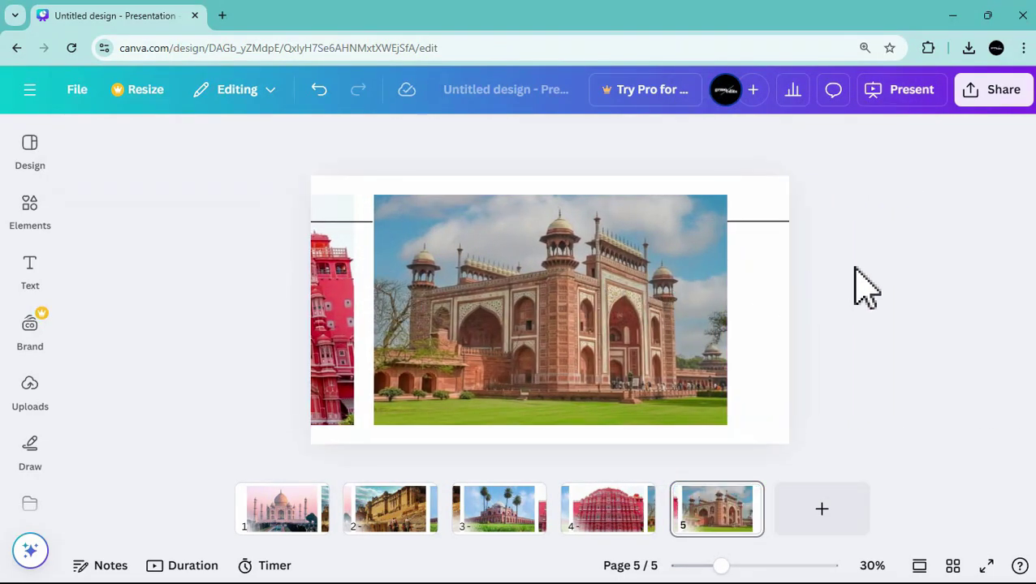
left_click(780, 224)
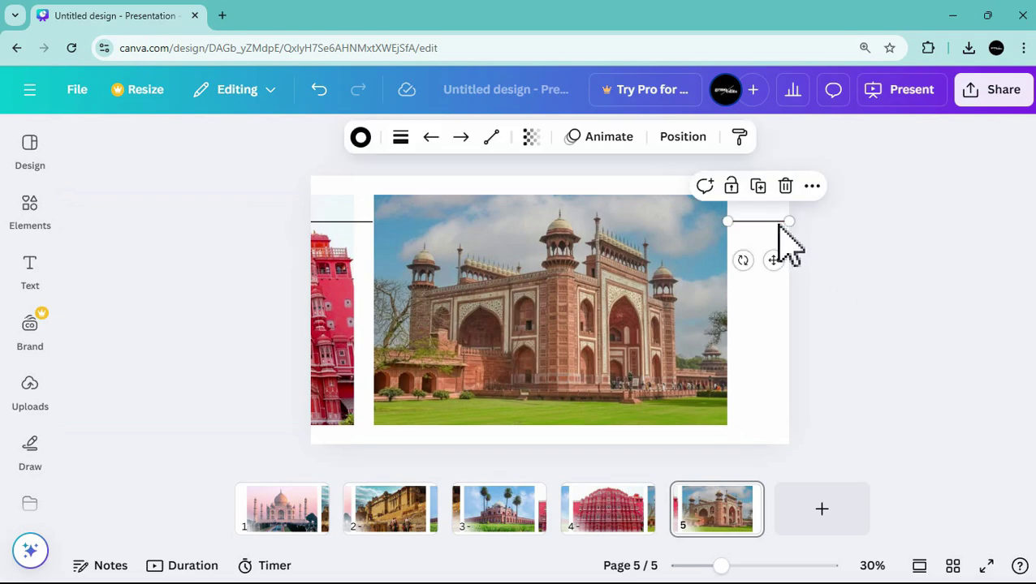
key("Delete")
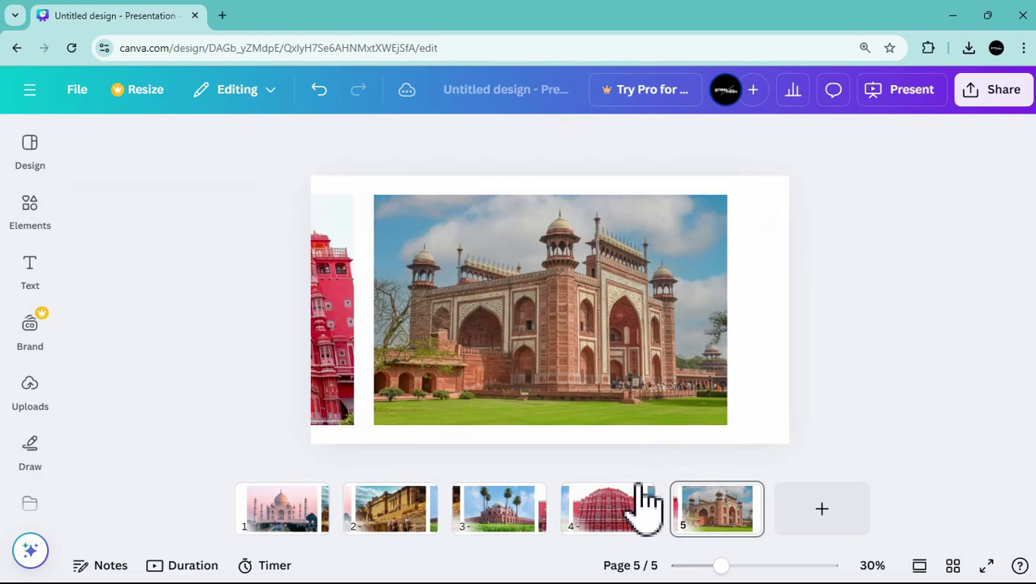
left_click(647, 503)
left_click(759, 223)
key("Delete")
left_click(323, 221)
key("Delete")
Delete page 3's two short lines, then restore page 2 after deleting it by accident
left_click(497, 506)
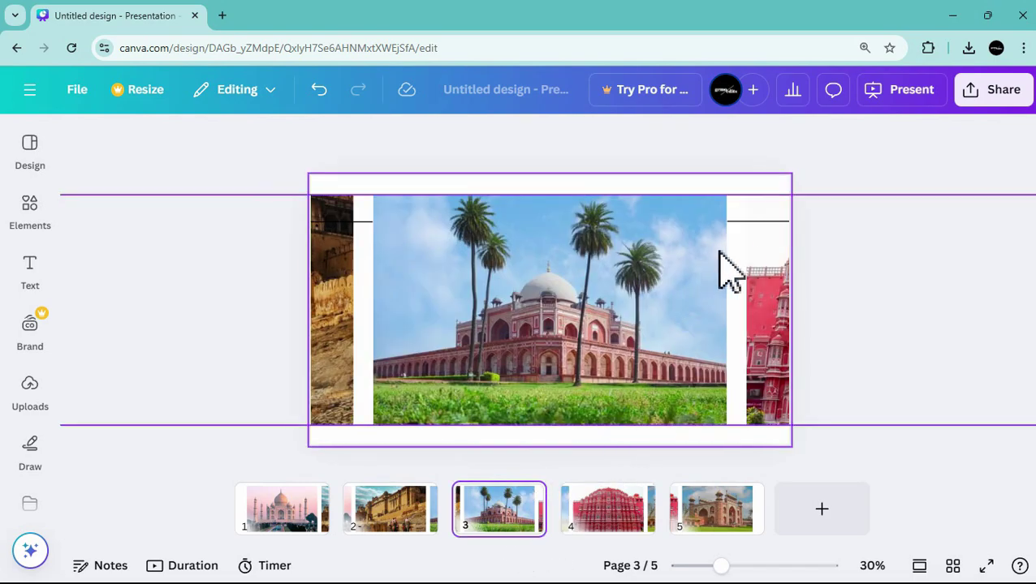
left_click(755, 222)
key("Delete")
left_click(351, 222)
key("Delete")
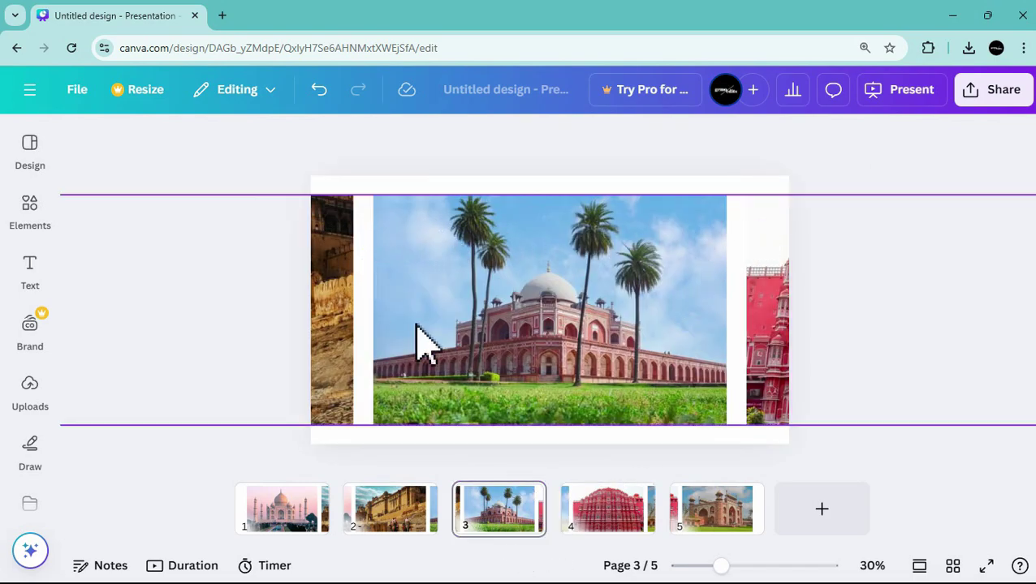
right_click(423, 512)
left_click(759, 242)
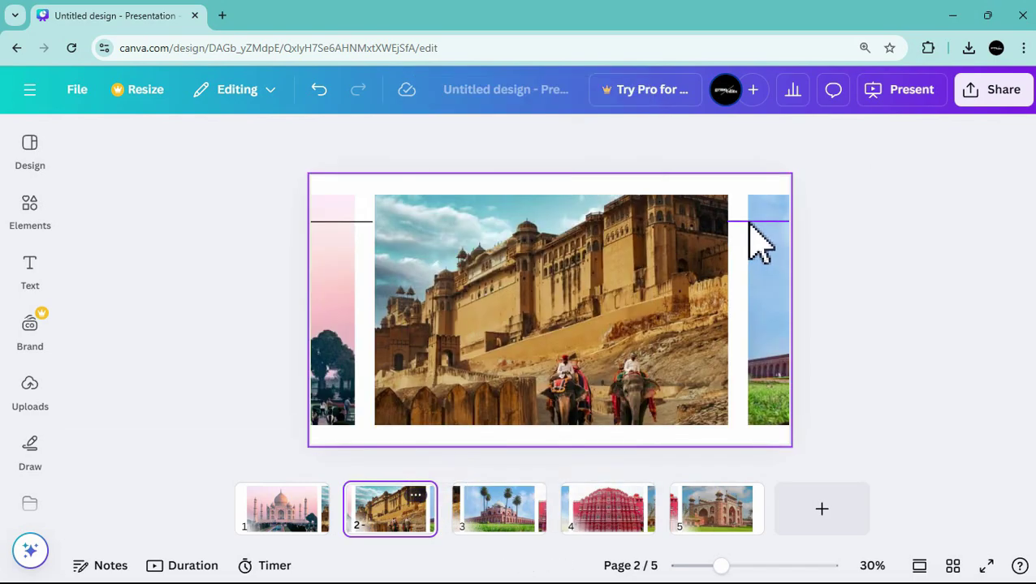
key("Delete")
key("ctrl+z")
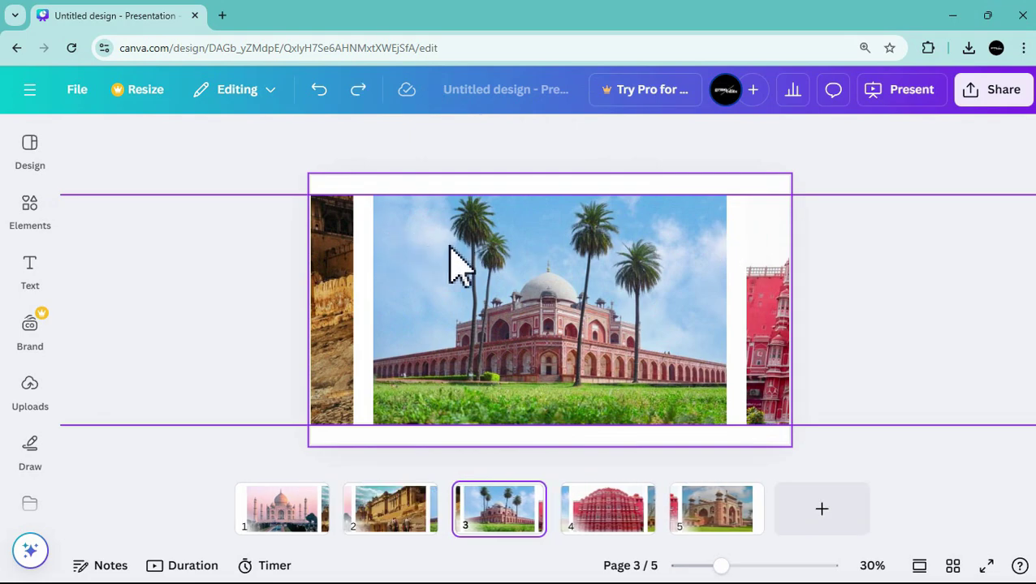
Move page 2's top-right line off the corner and review all five pages
left_click(395, 532)
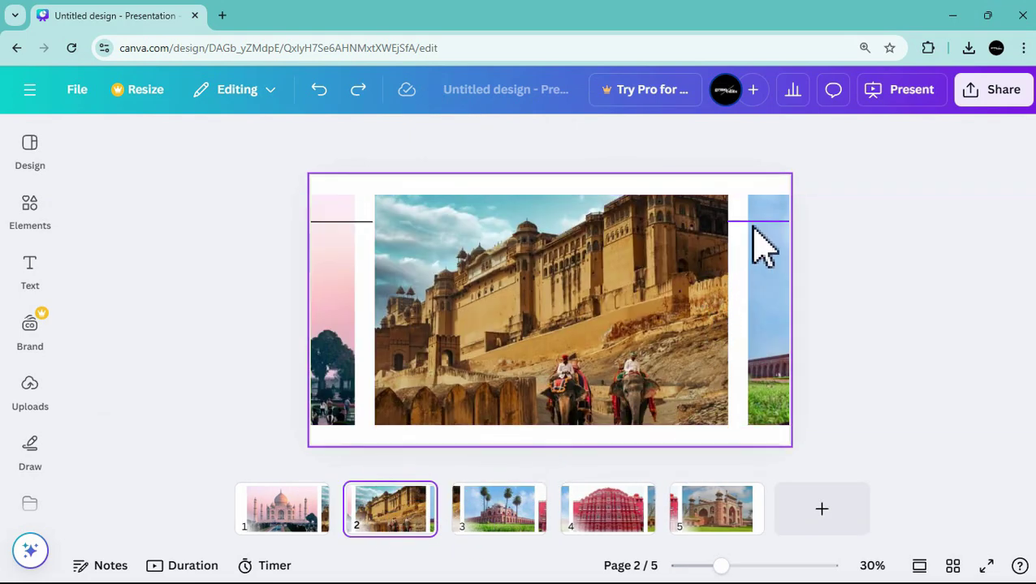
left_click(759, 241)
left_click_drag(759, 240, 393, 358)
left_click(298, 523)
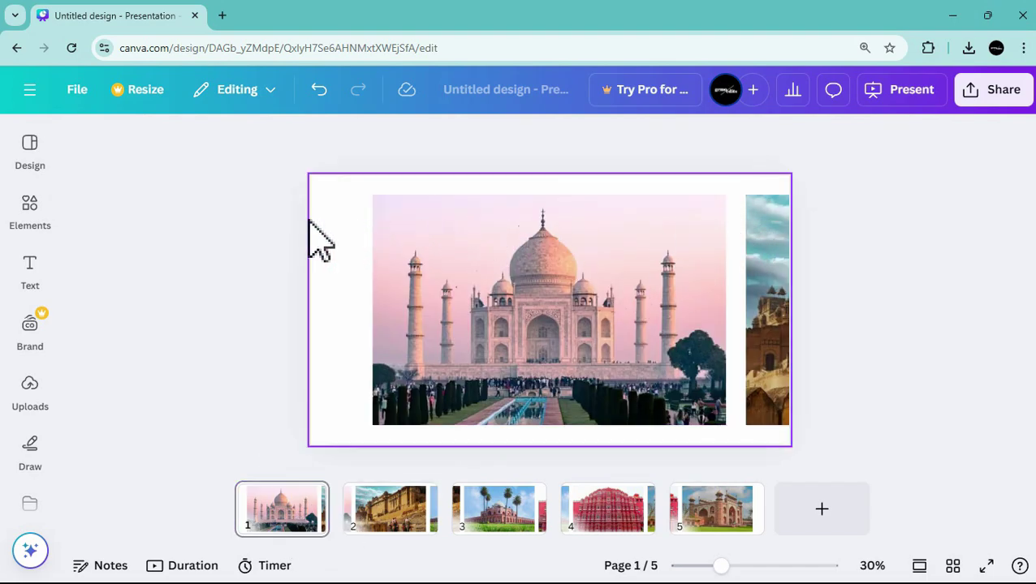
left_click(398, 516)
left_click(505, 523)
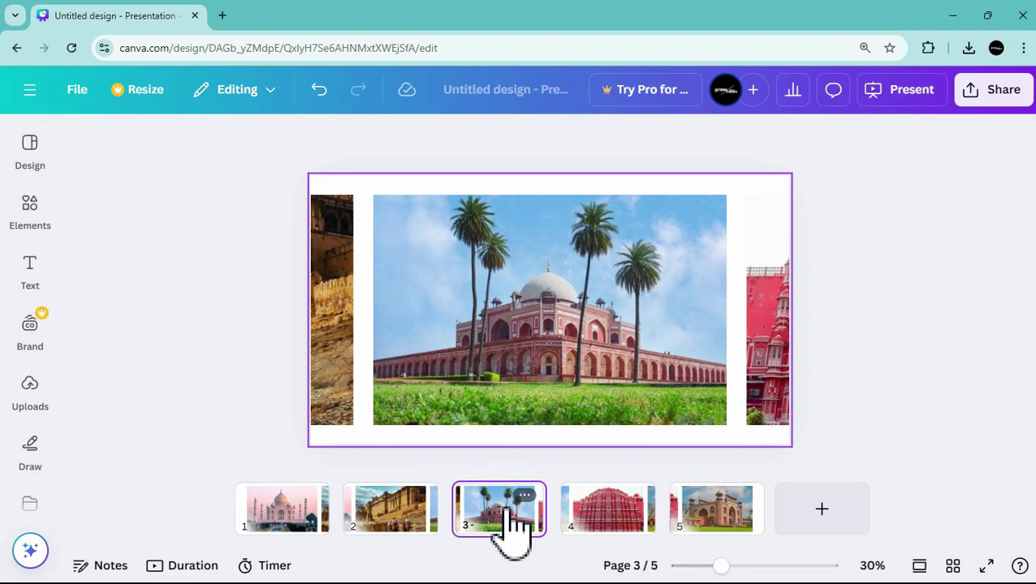
left_click(613, 532)
left_click(726, 527)
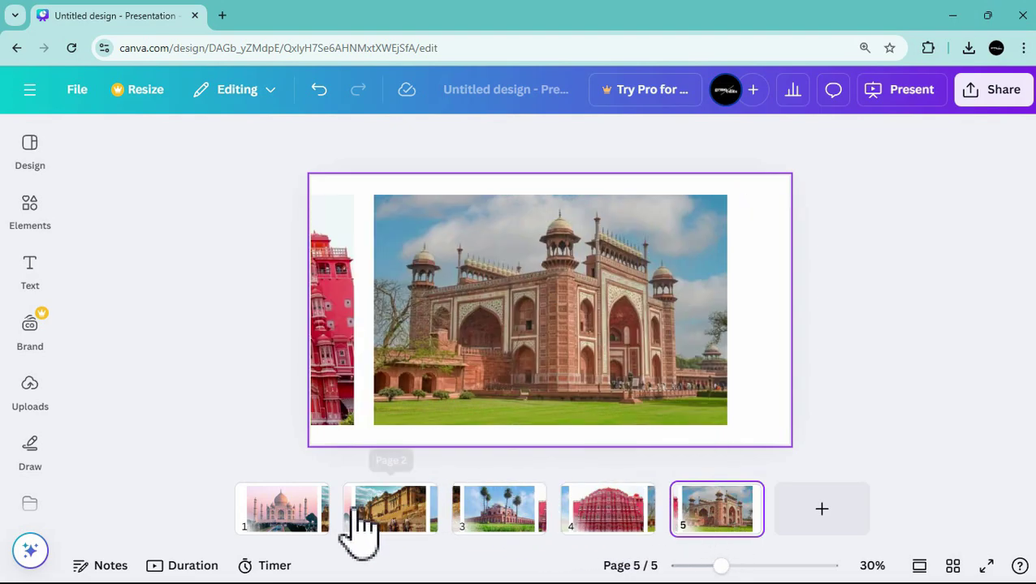
Add a Match & Move transition after page 1, set it to 1.2 seconds, and apply it between all pages
mouse_move(339, 515)
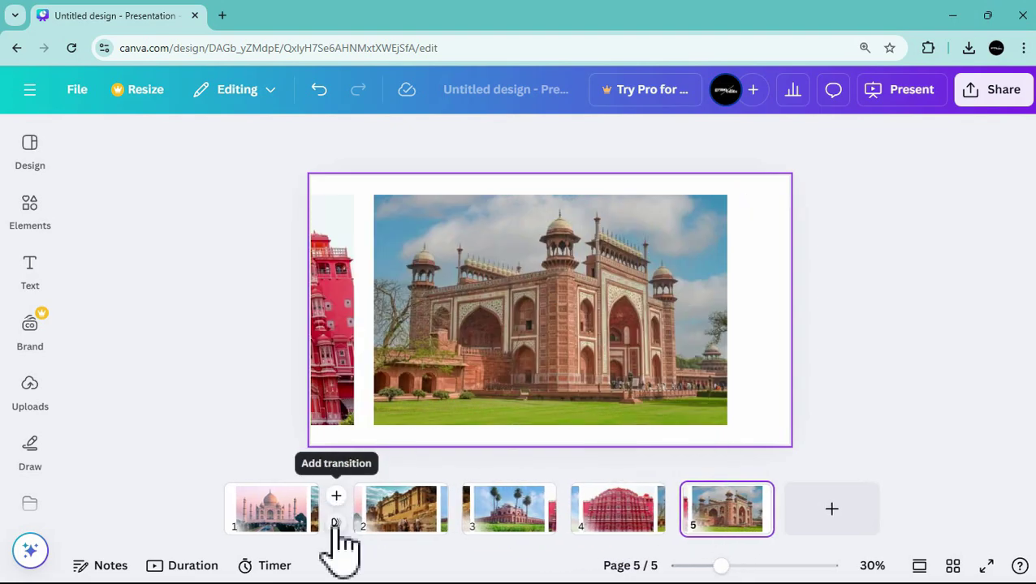
left_click(334, 527)
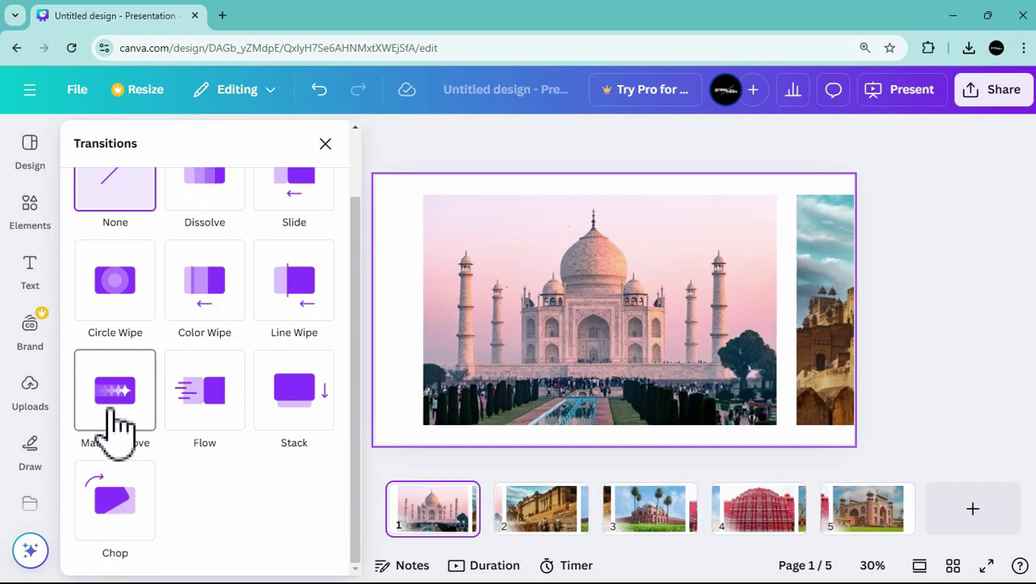
left_click(115, 406)
left_click_drag(114, 474, 173, 476)
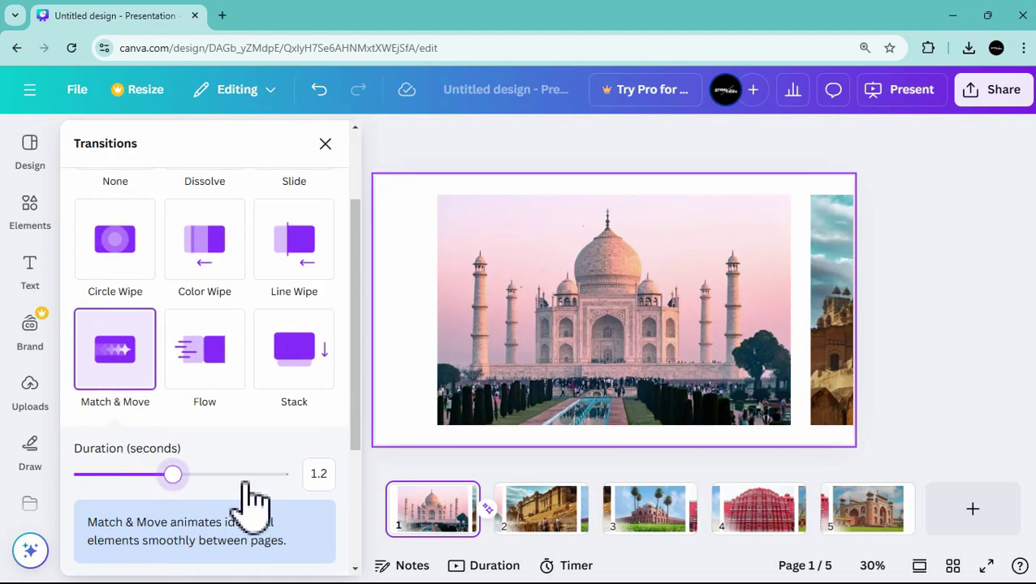
scroll(244, 484, "down", 3)
left_click(208, 558)
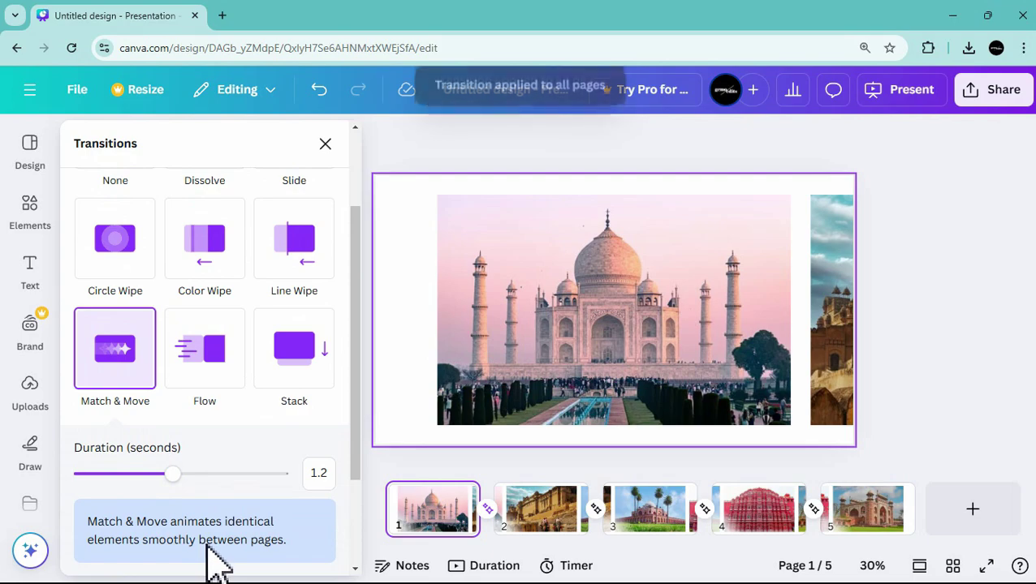
left_click(905, 101)
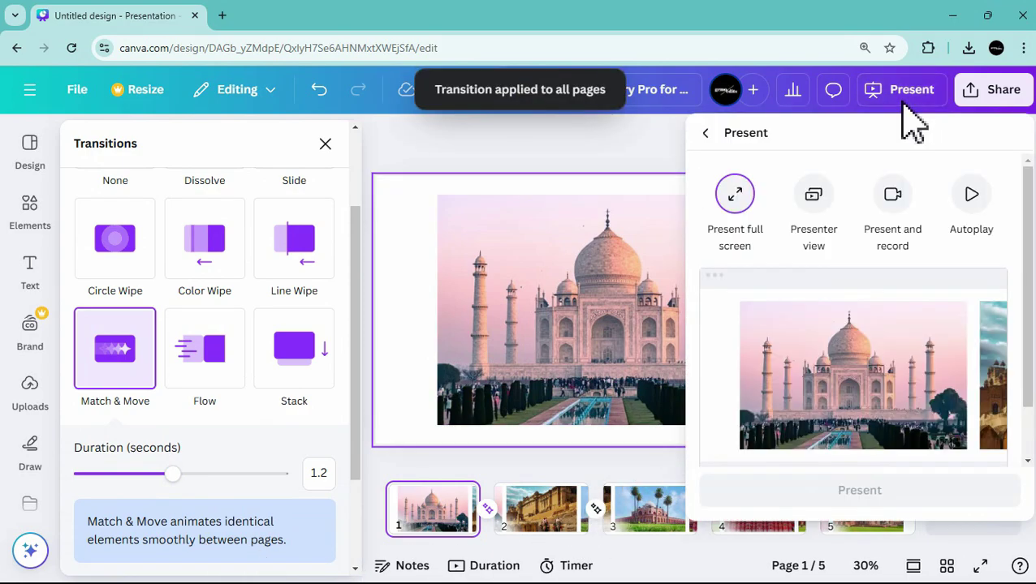
Present full screen, advancing through the slides to Hawa Mahal, then exit with Esc
left_click(743, 210)
left_click(852, 491)
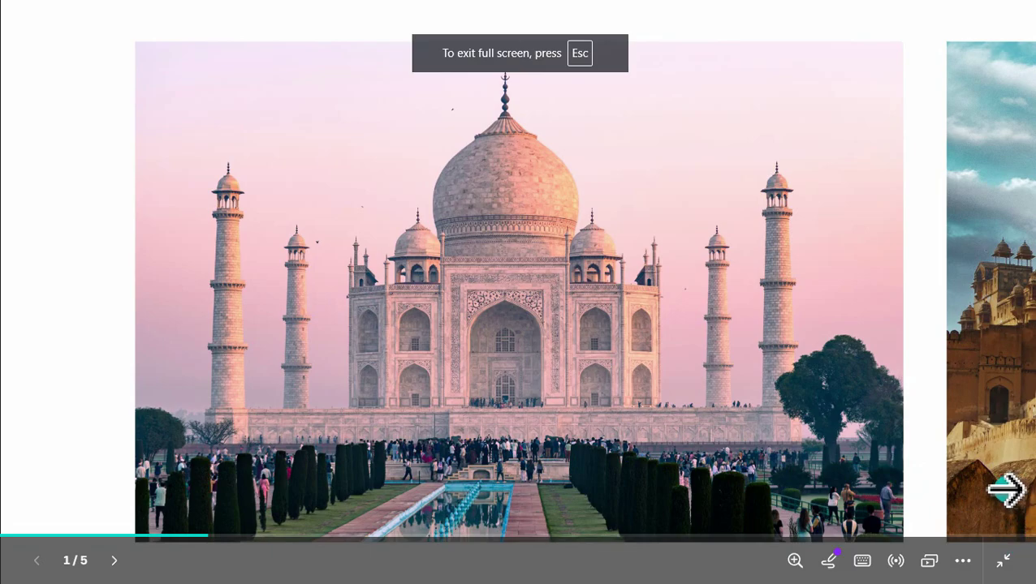
key("Right")
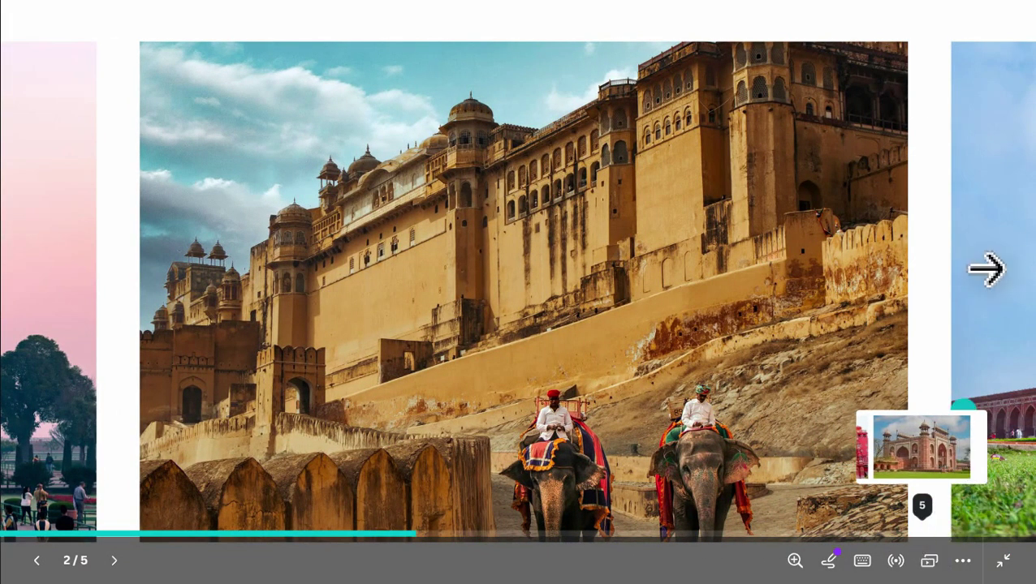
left_click(979, 223)
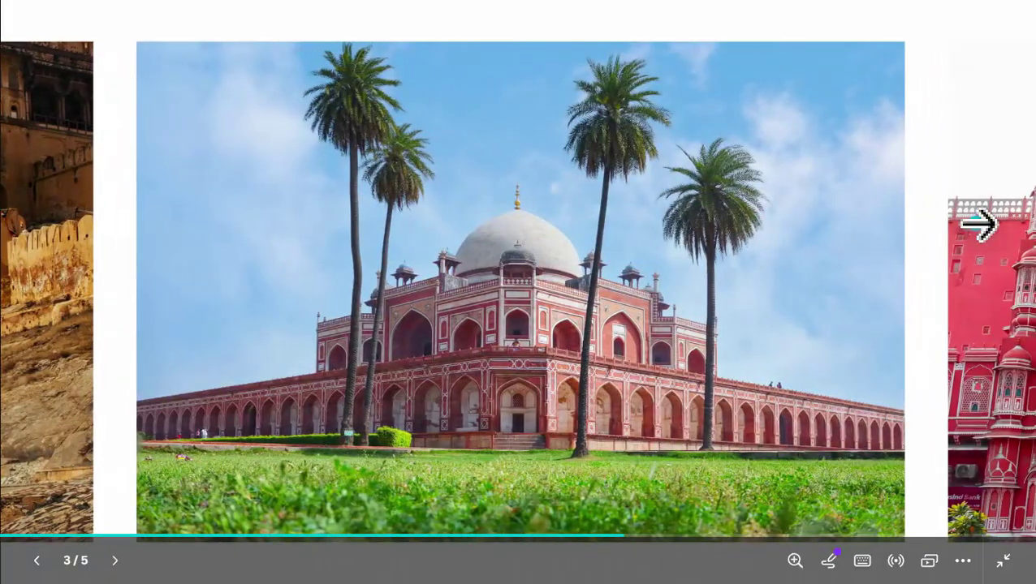
left_click(979, 222)
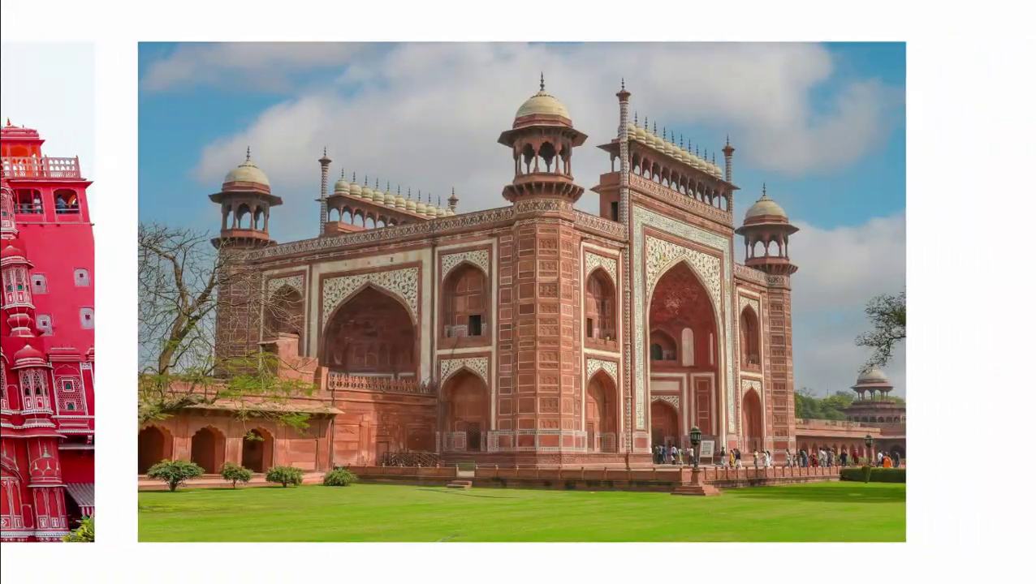
key("Escape")
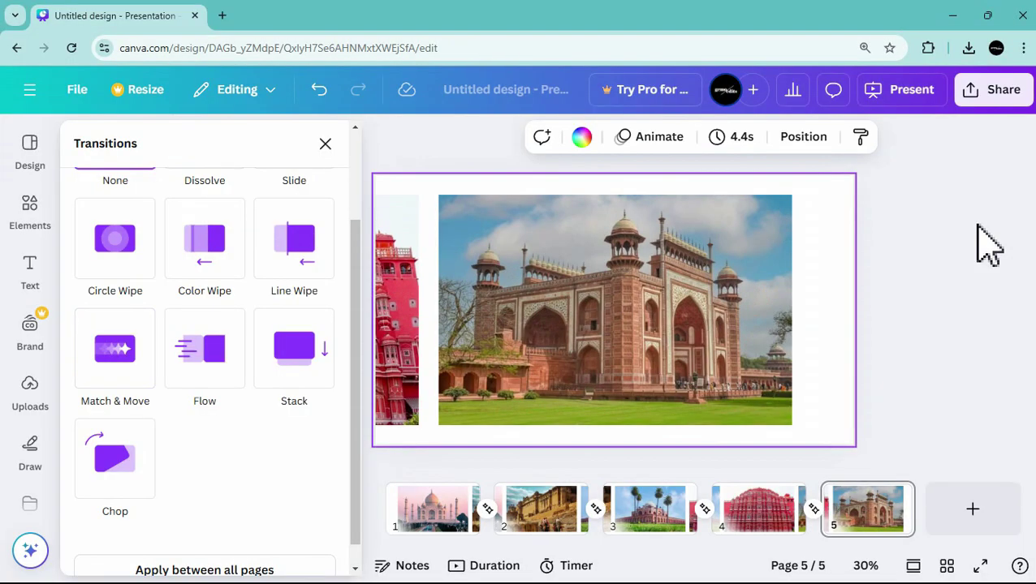
Return to page 1, close the transition settings and show the Elements library
left_click(445, 524)
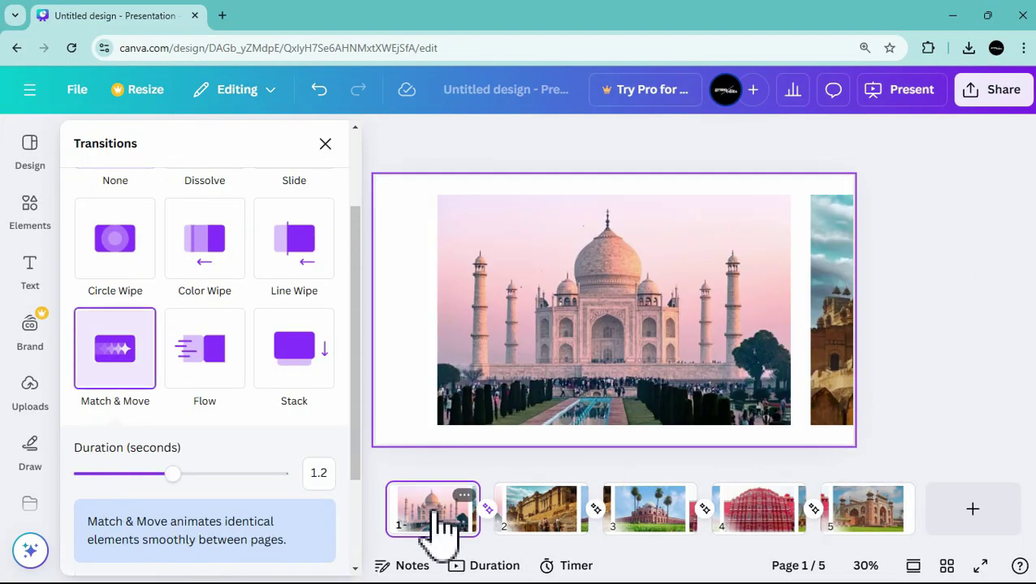
left_click(325, 144)
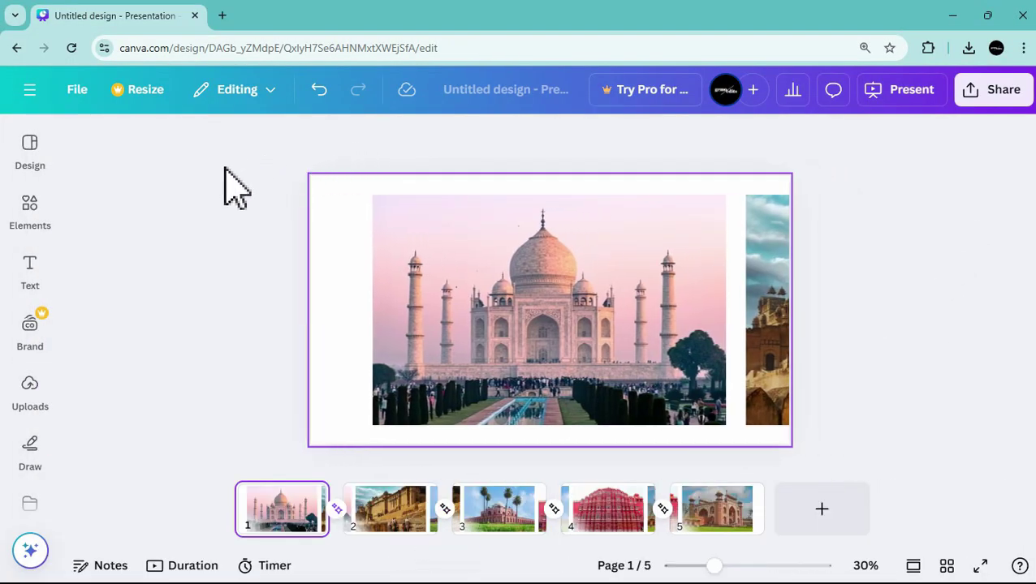
left_click(32, 217)
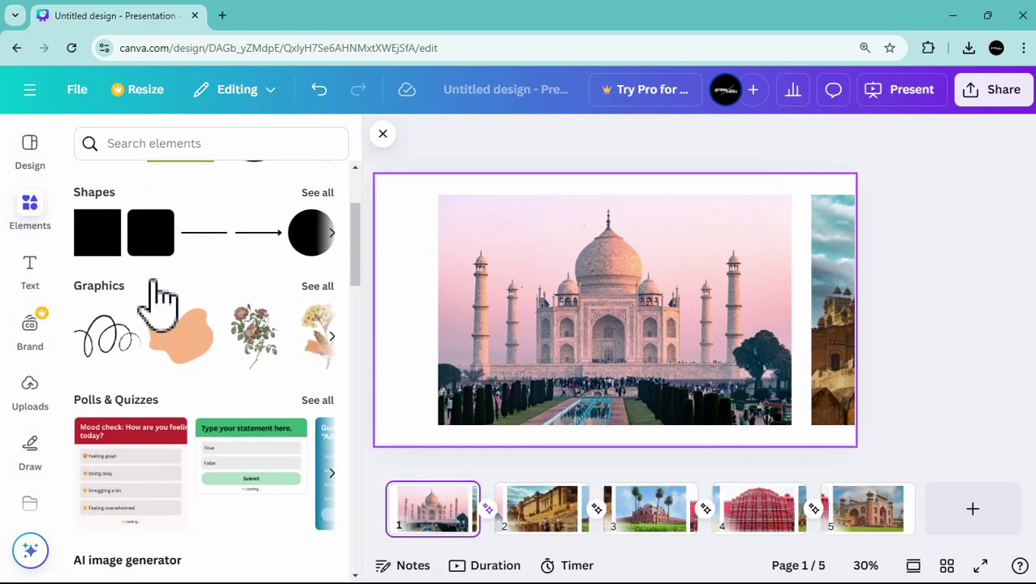
Add a black circle from Shapes and stretch it into a wide band centred across the slide top
left_click(311, 236)
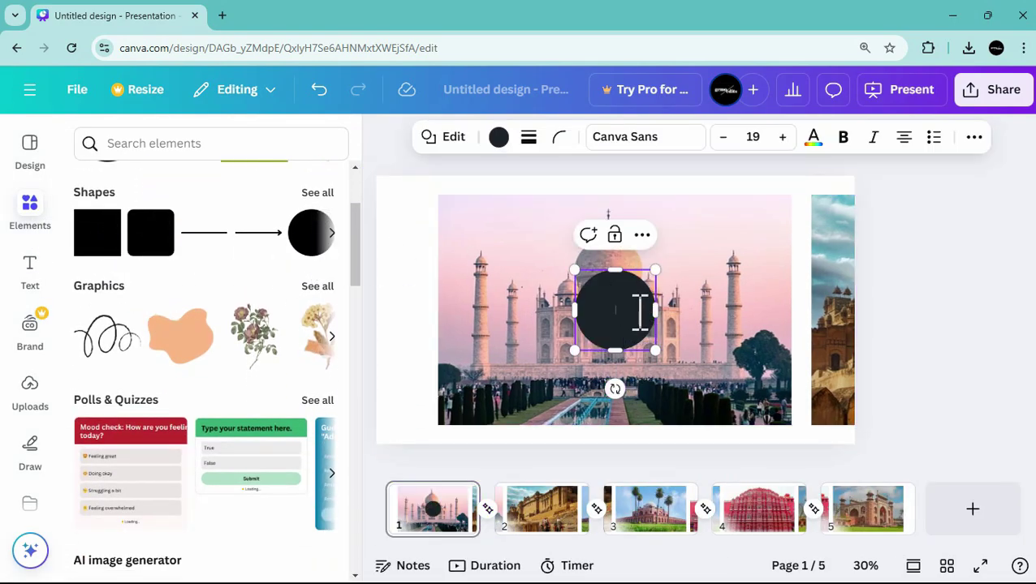
left_click(418, 282)
left_click_drag(584, 319, 872, 212)
left_click_drag(611, 221, 624, 194)
left_click_drag(868, 231, 882, 234)
mouse_move(751, 193)
left_mouse_down()
mouse_move(739, 185)
mouse_move(739, 194)
left_mouse_up()
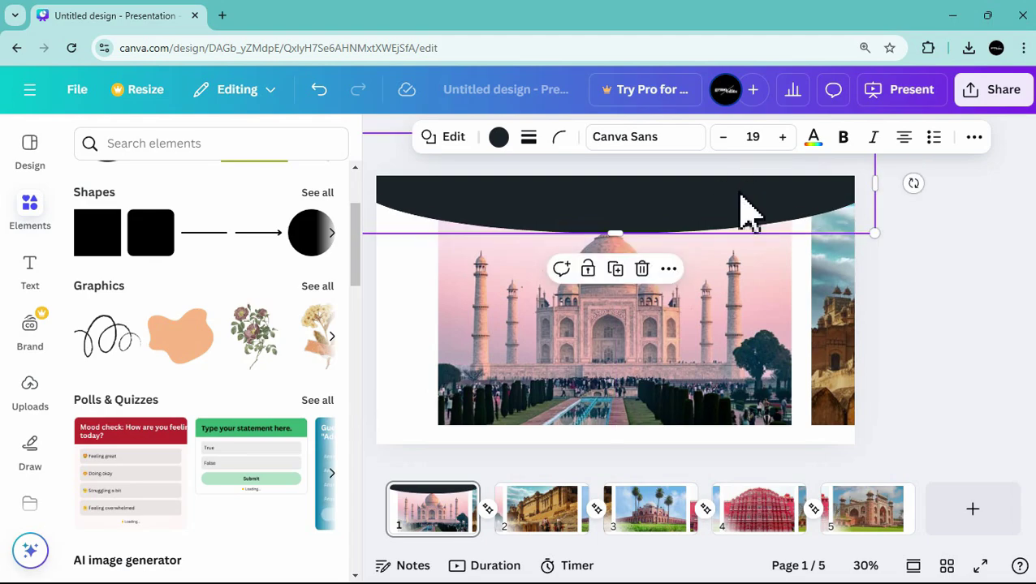
Turn the curved band white and place it along the Taj Mahal photo's bottom edge
left_click(498, 140)
left_click(228, 274)
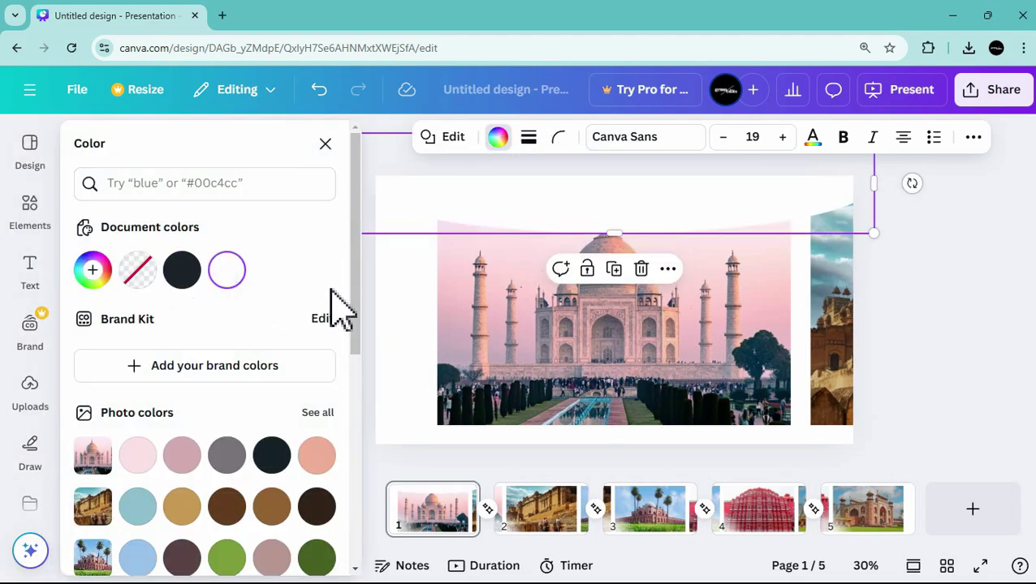
left_click_drag(635, 208, 653, 426)
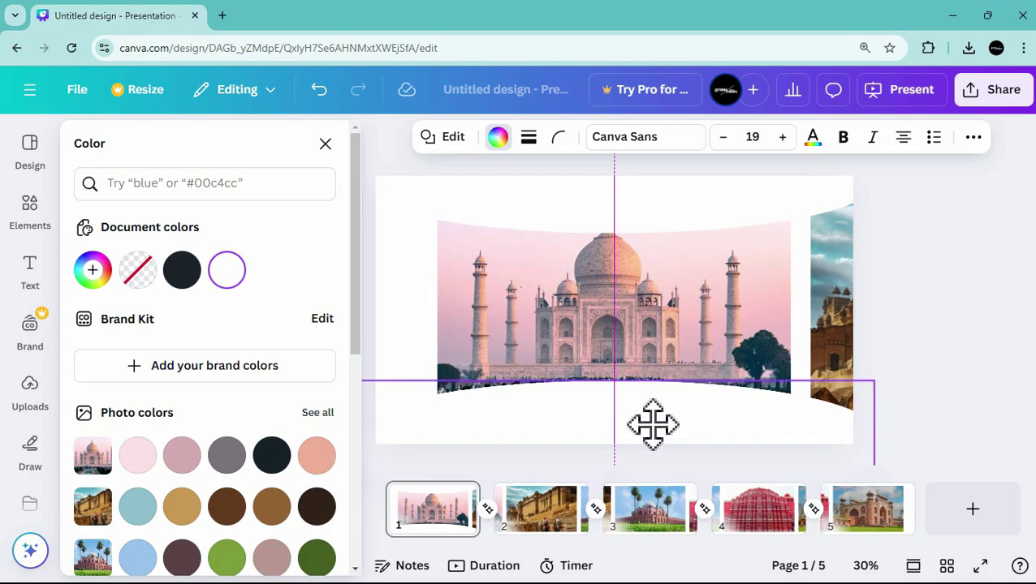
left_click_drag(652, 424, 653, 424)
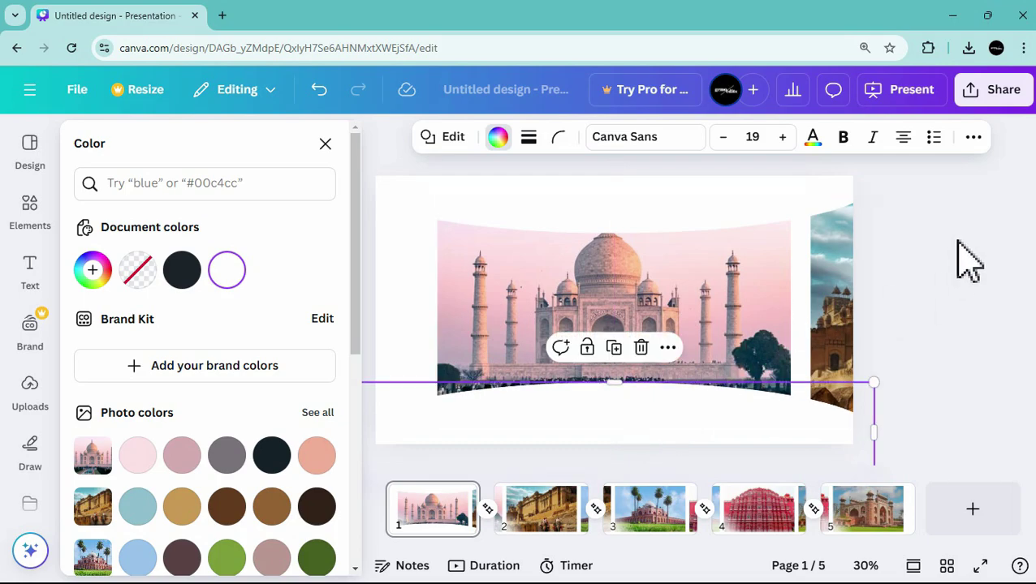
key("Escape")
key("Escape")
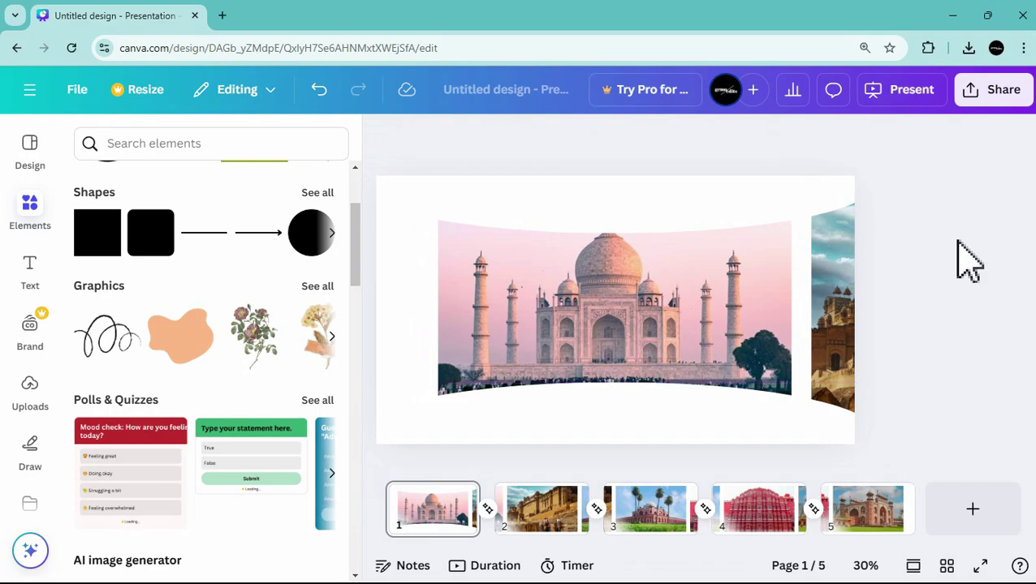
Select both white curved bands and copy them
left_click(708, 209)
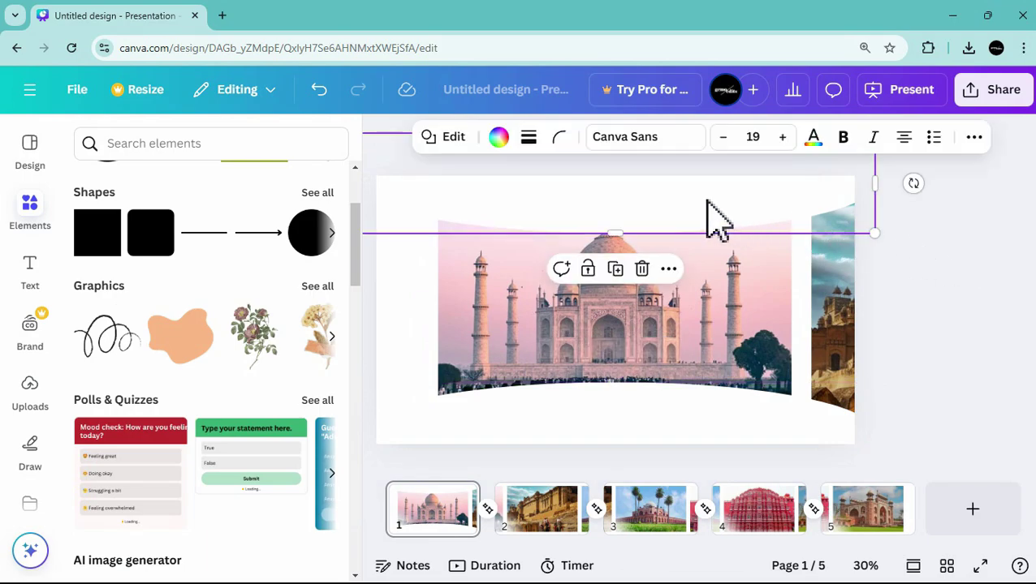
left_click(662, 422, "shift")
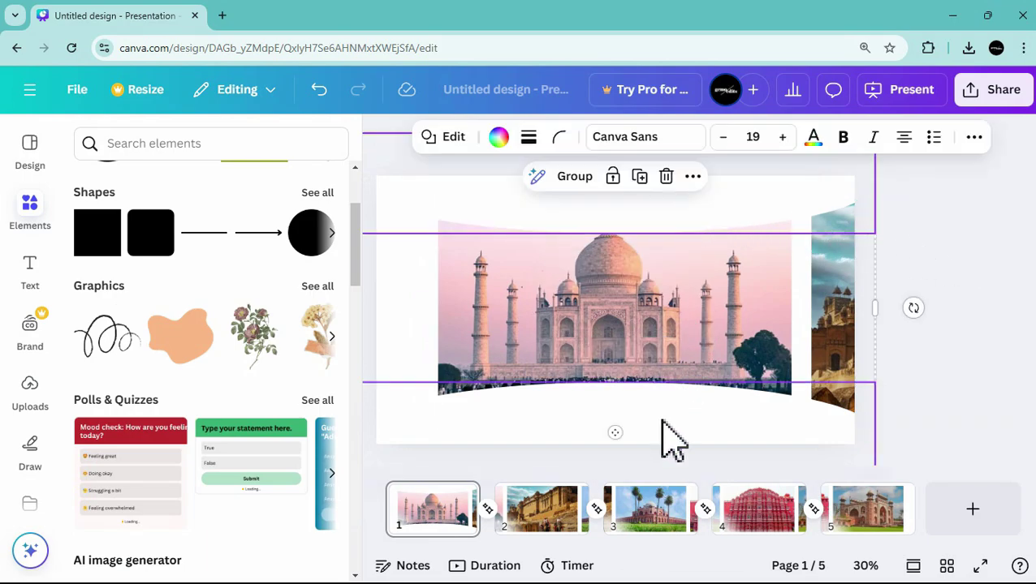
right_click(665, 418)
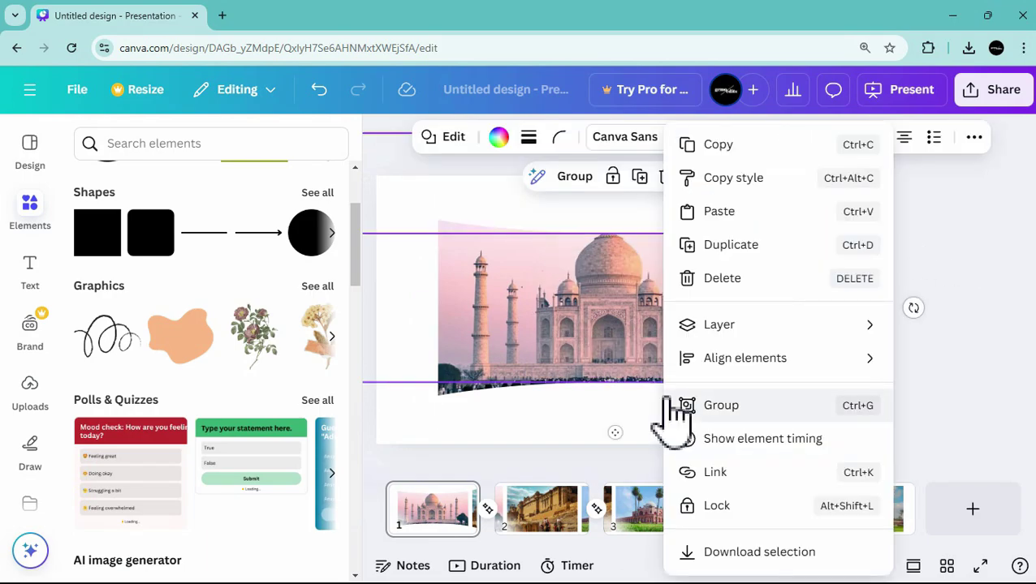
left_click(731, 144)
Paste the white bands onto pages 2, 3, 4 and 5, then return to page 1
left_click(546, 523)
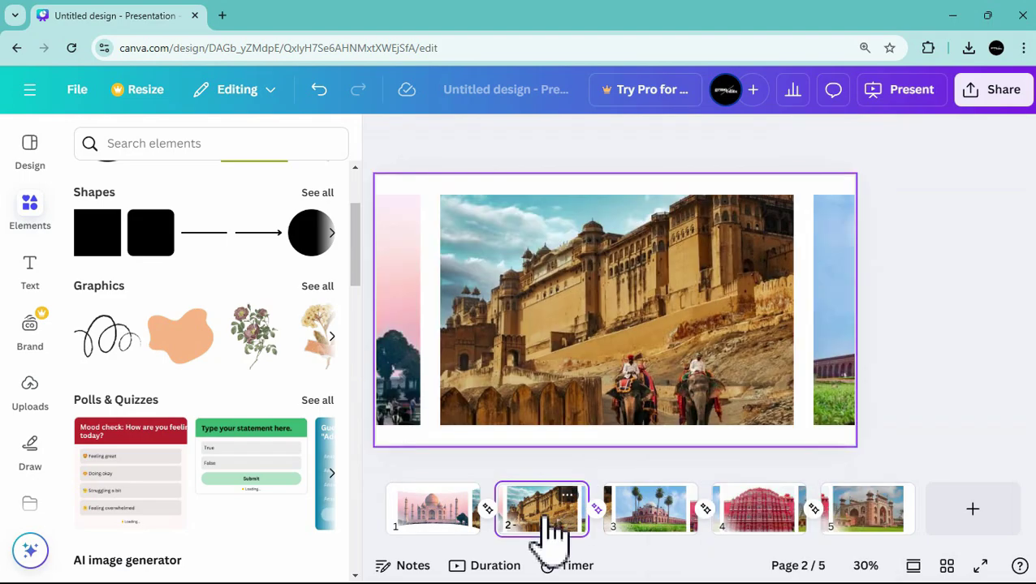
key("ctrl+v")
left_click(642, 524)
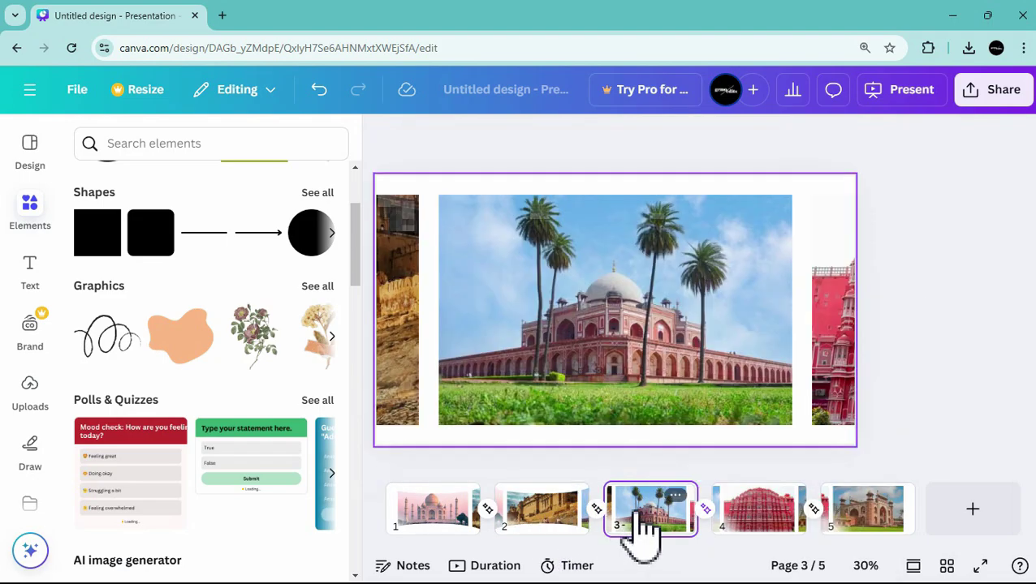
key("ctrl+v")
left_click(759, 518)
key("ctrl+v")
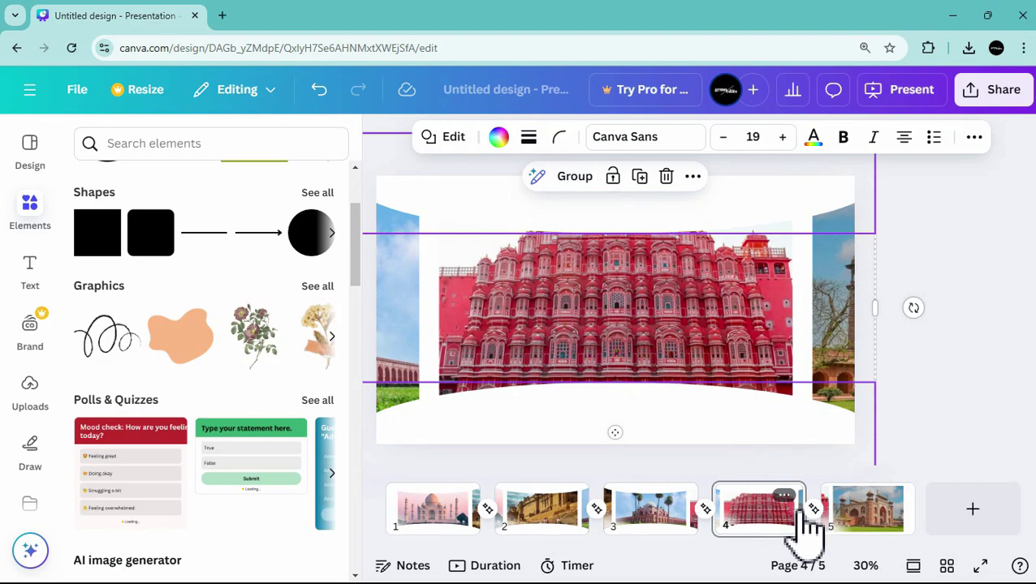
left_click(874, 532)
key("ctrl+v")
left_click(962, 256)
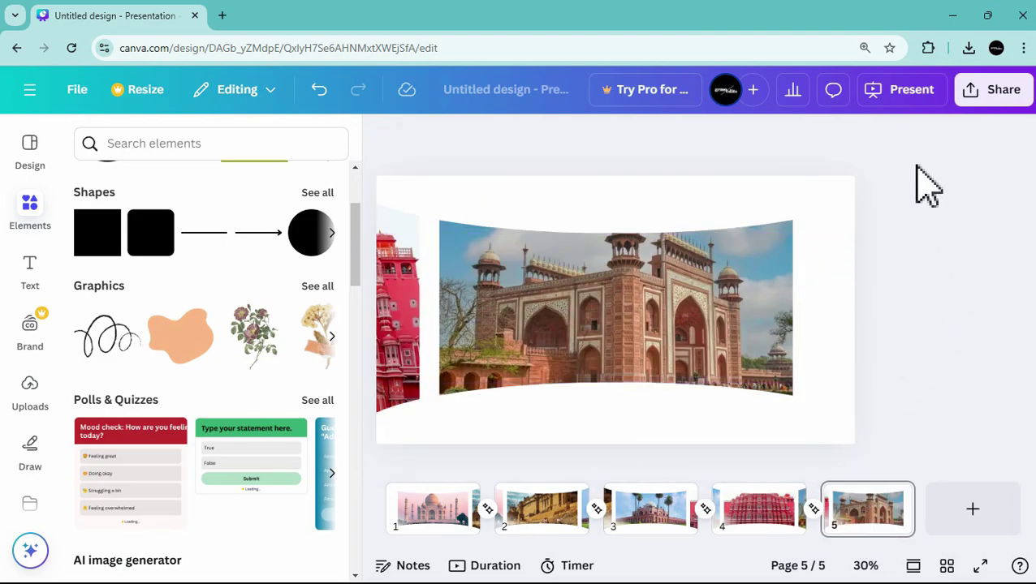
left_click(431, 516)
left_click(528, 159)
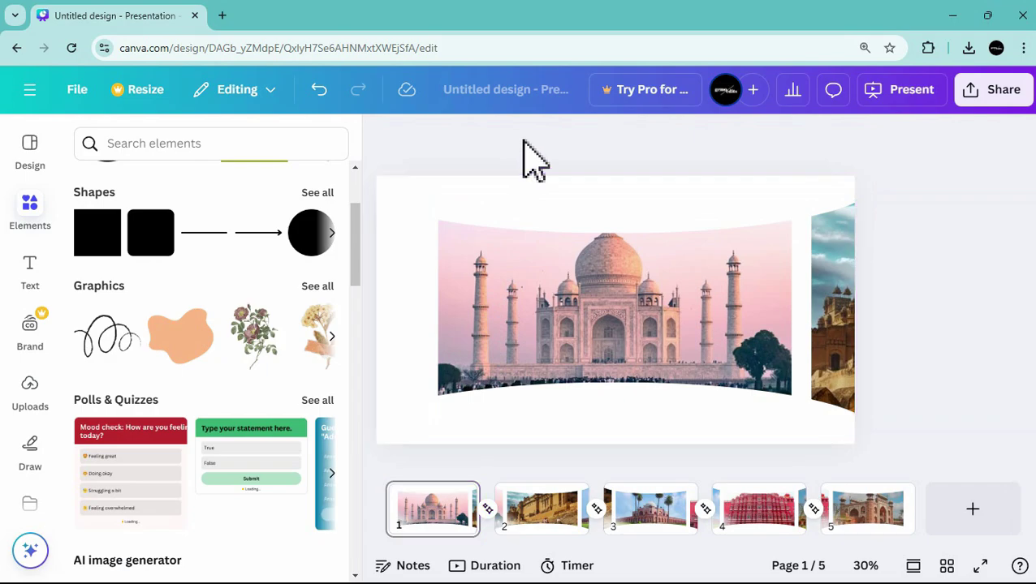
Add a text box above the Taj Mahal photo with font size 70
left_click(34, 275)
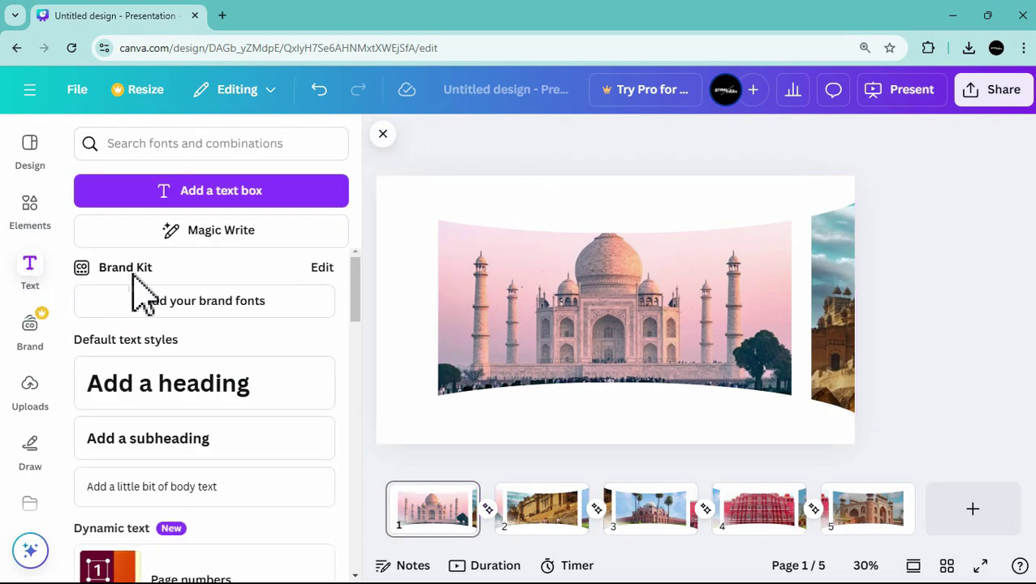
left_click(227, 195)
left_click_drag(629, 352, 633, 244)
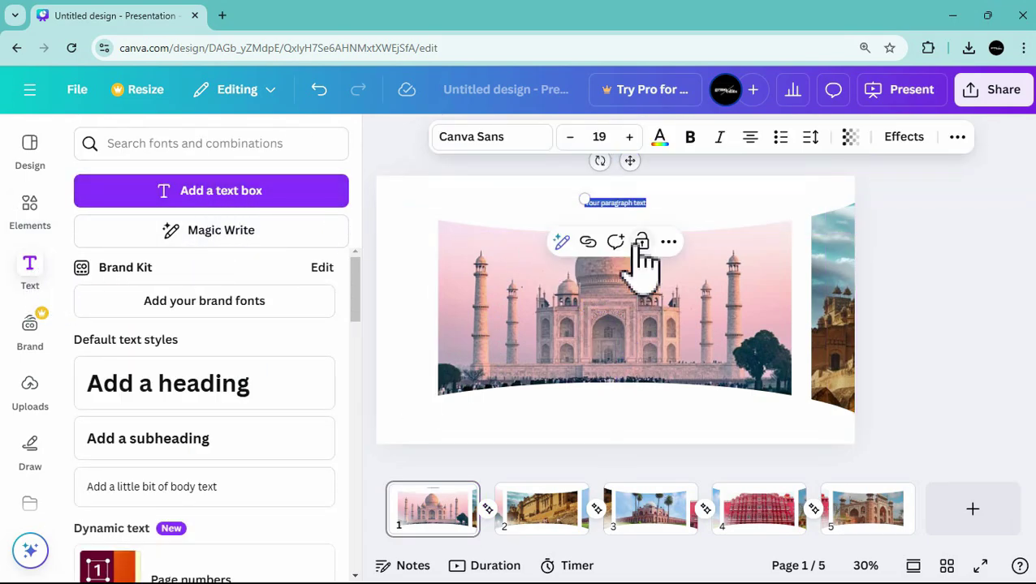
left_click(617, 136)
left_click(617, 136)
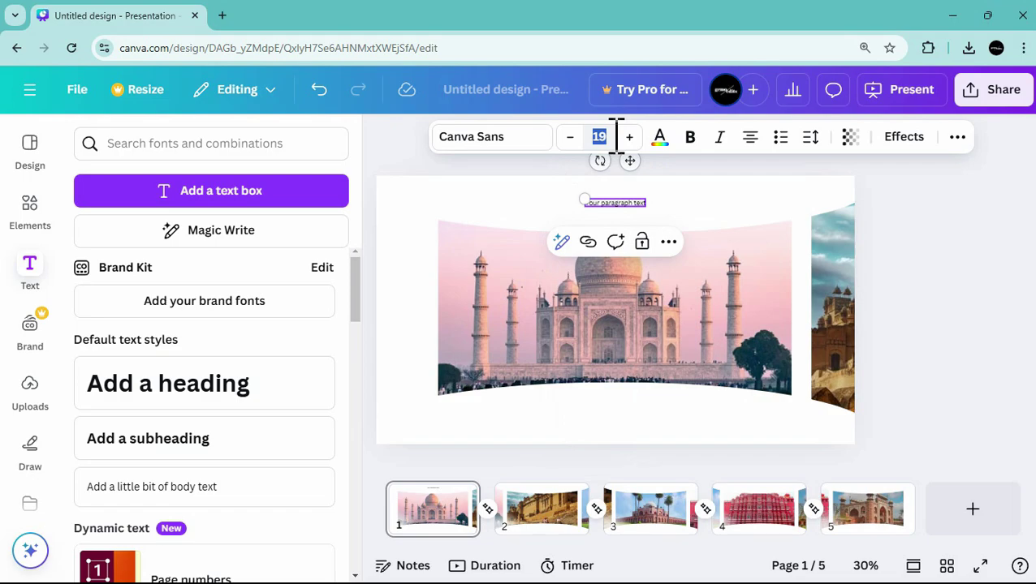
type("70")
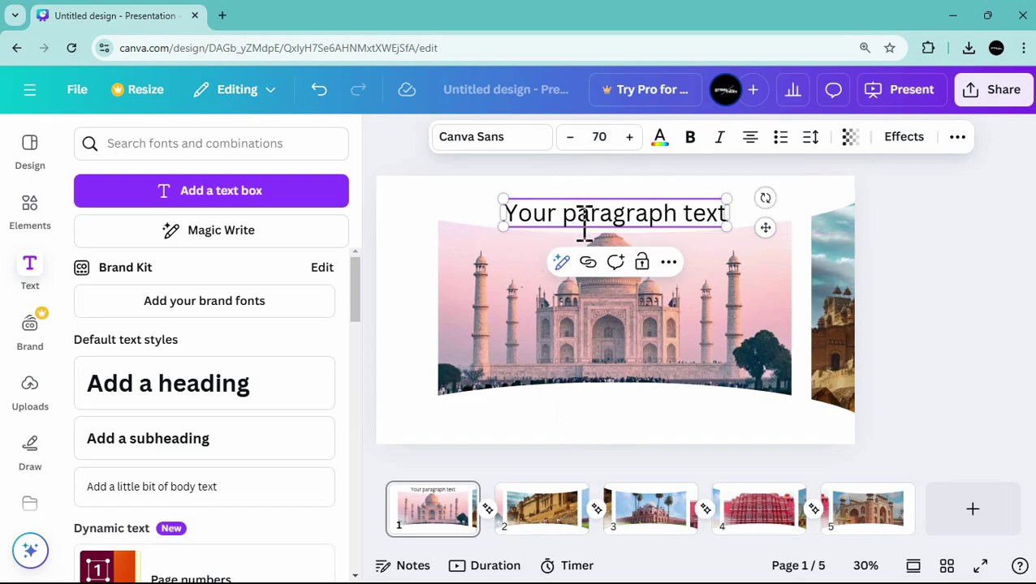
Replace the placeholder with 'Explore India' in the Brittany font, positioned above the photo
double_click(664, 215)
type("Explore India")
left_click_drag(725, 228, 724, 218)
left_click(524, 145)
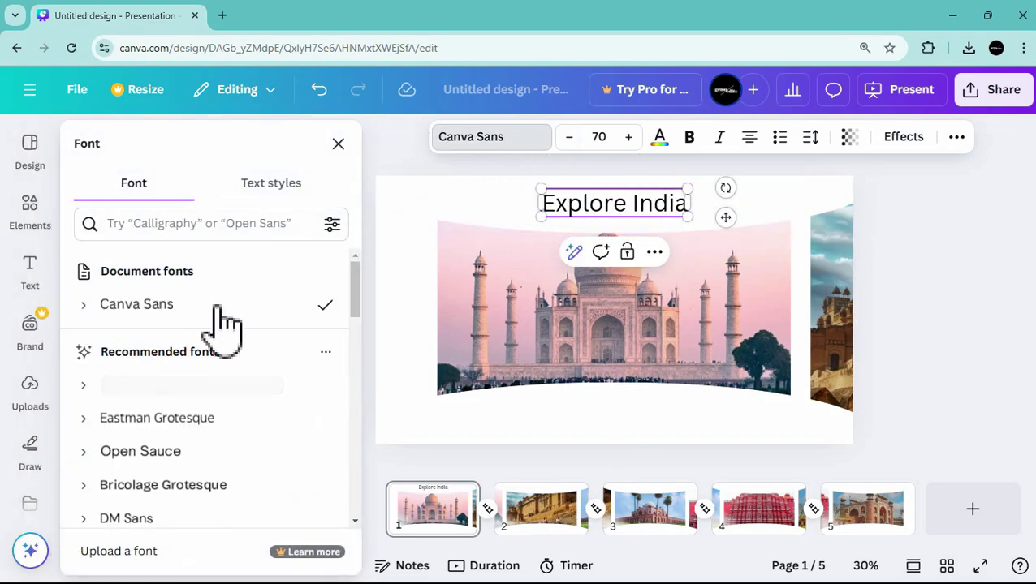
scroll(207, 358, "down", 10)
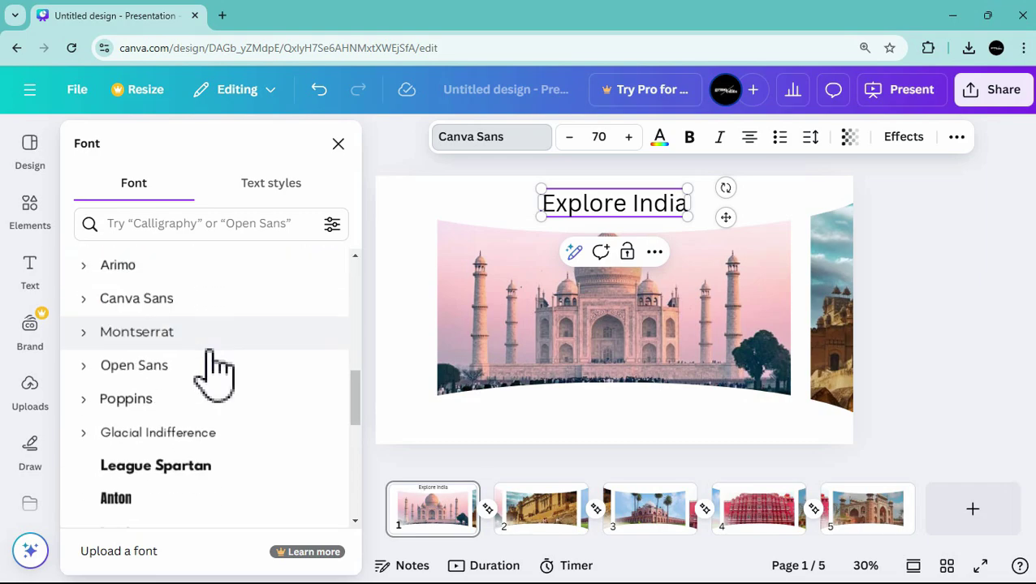
scroll(207, 365, "up", 3)
left_click(144, 310)
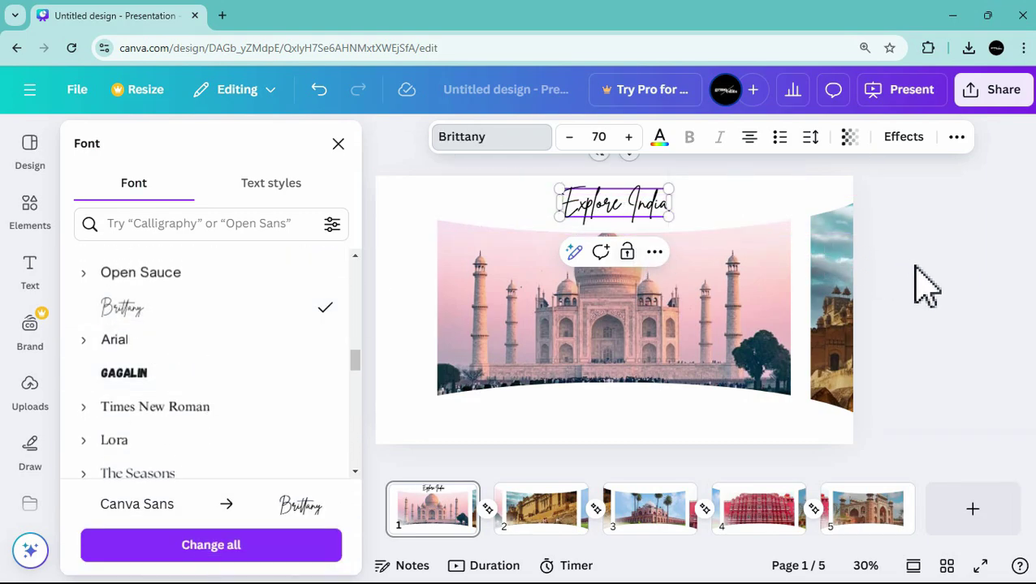
left_click(655, 230)
left_click_drag(638, 160, 639, 157)
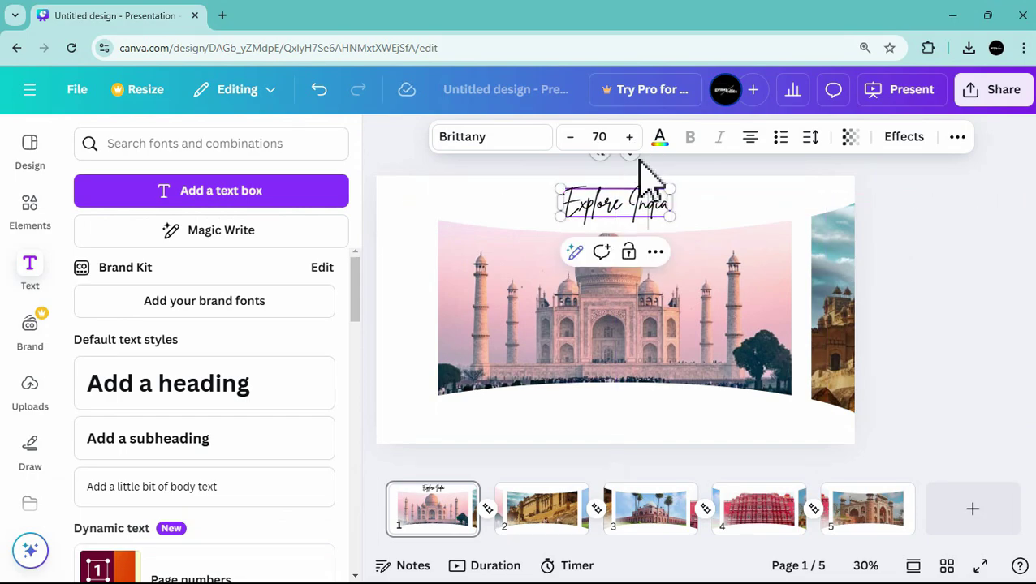
left_click(982, 234)
left_click(195, 202)
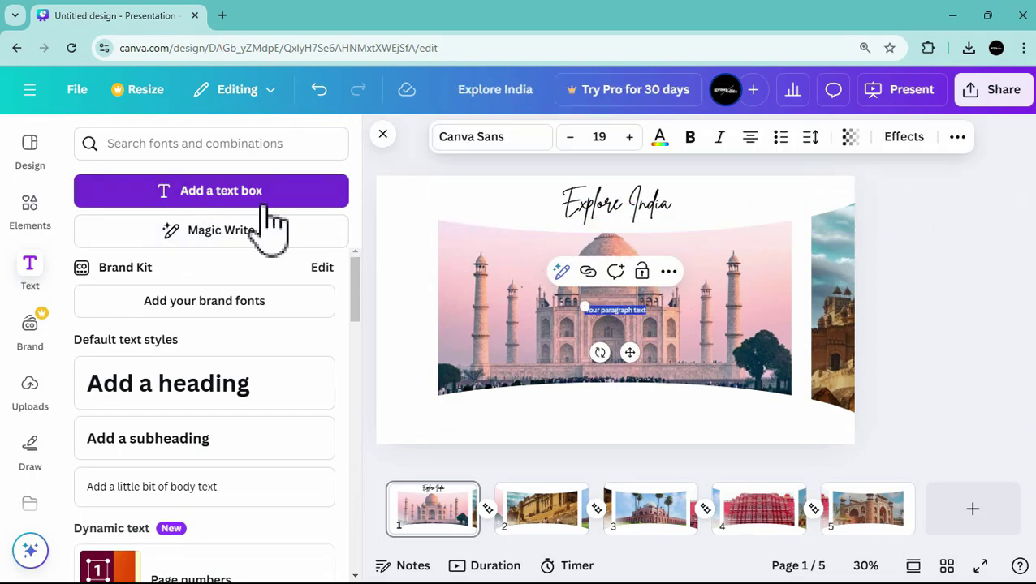
Centre a size-70 Maharlika 'Taj Mahal' caption below the photo, then select both titles
left_click_drag(630, 354, 629, 451)
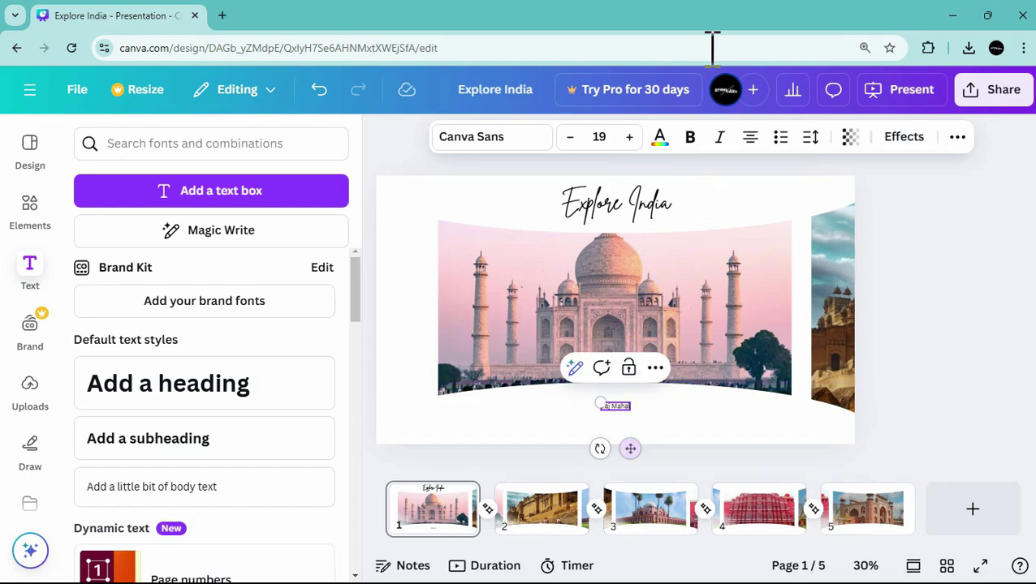
left_click(613, 136)
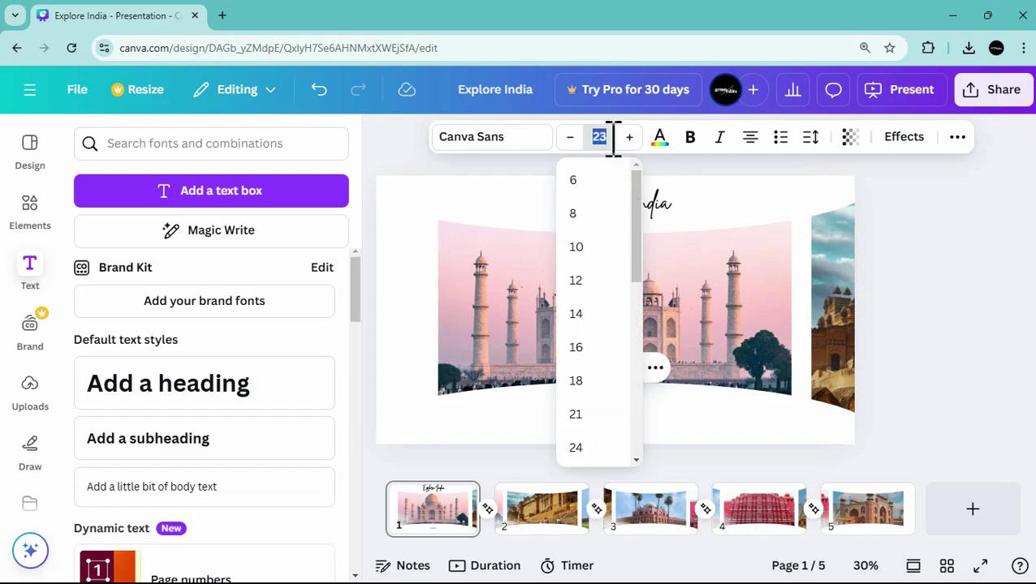
key("Return")
left_click(471, 140)
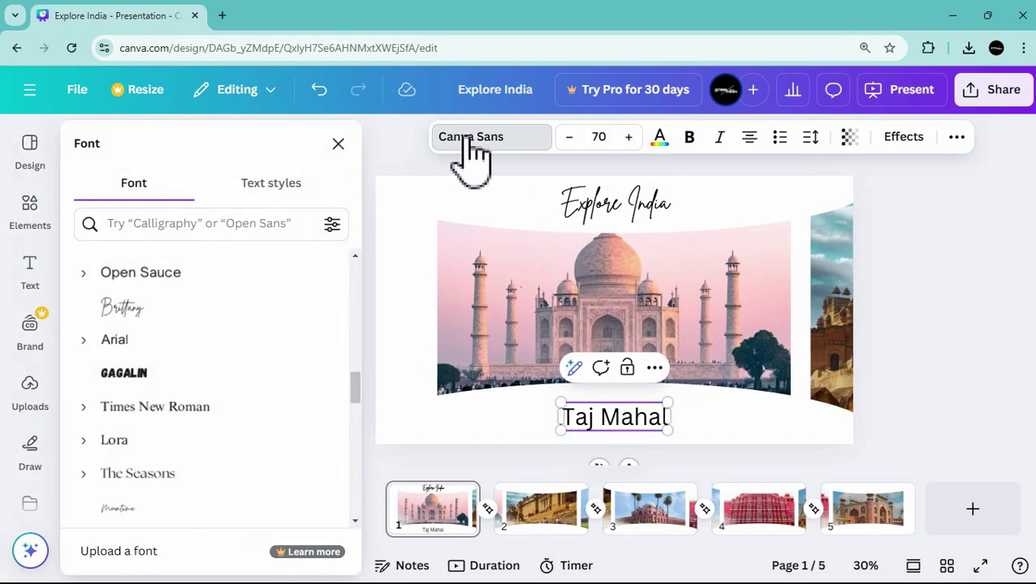
scroll(249, 342, "up", 5)
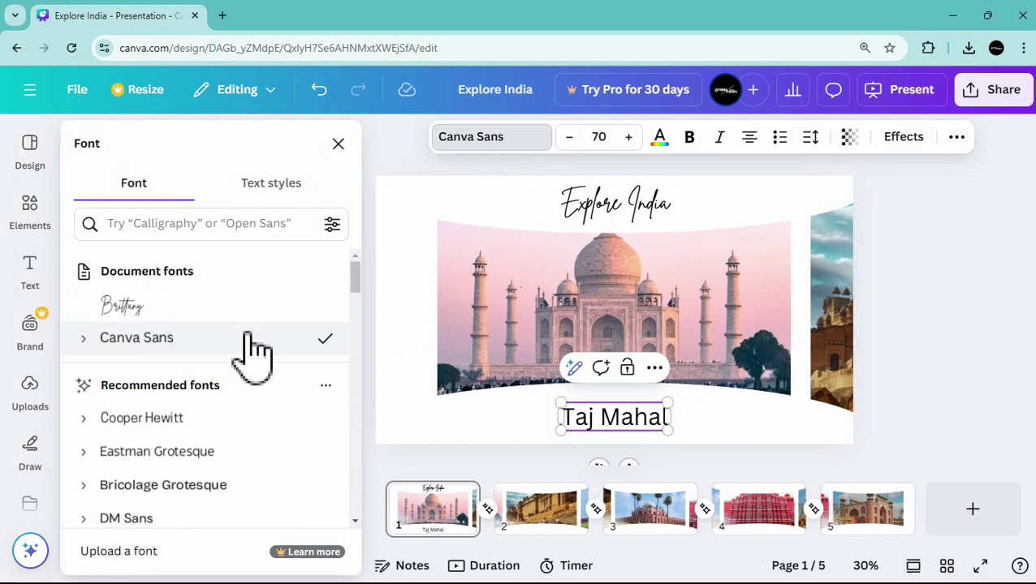
scroll(251, 350, "down", 3)
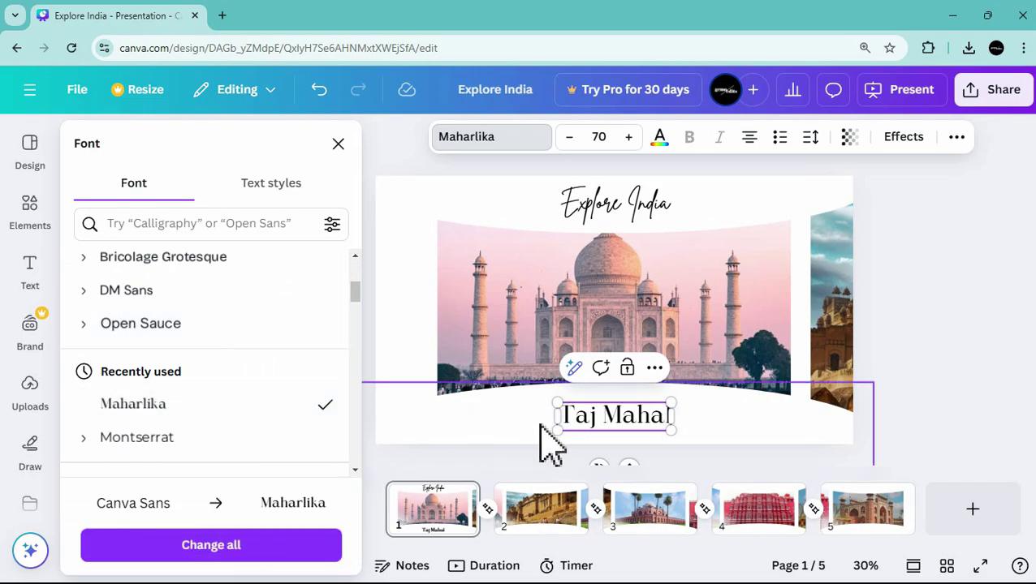
left_click_drag(631, 465, 629, 455)
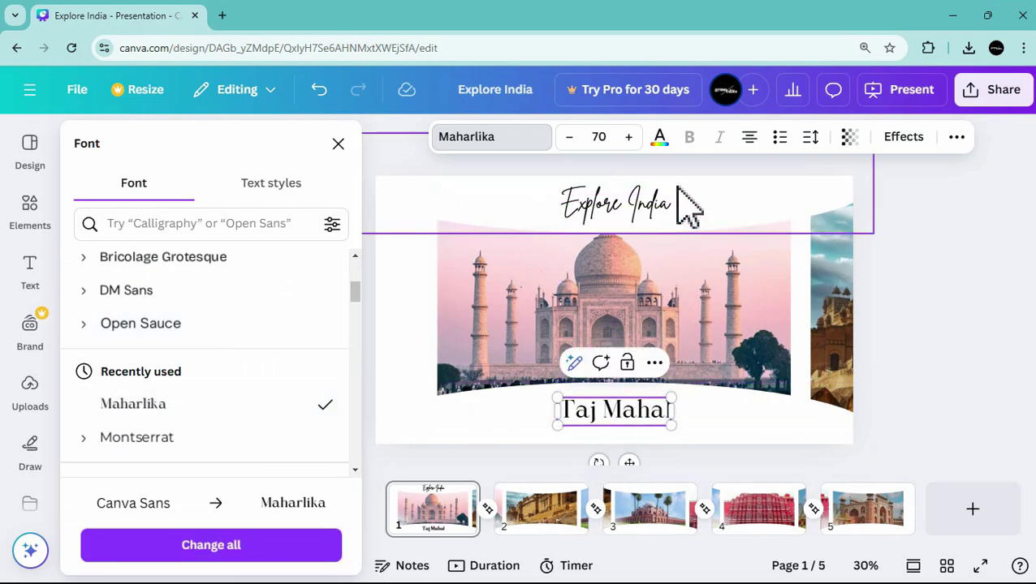
left_click(639, 226, "shift")
right_click(636, 224)
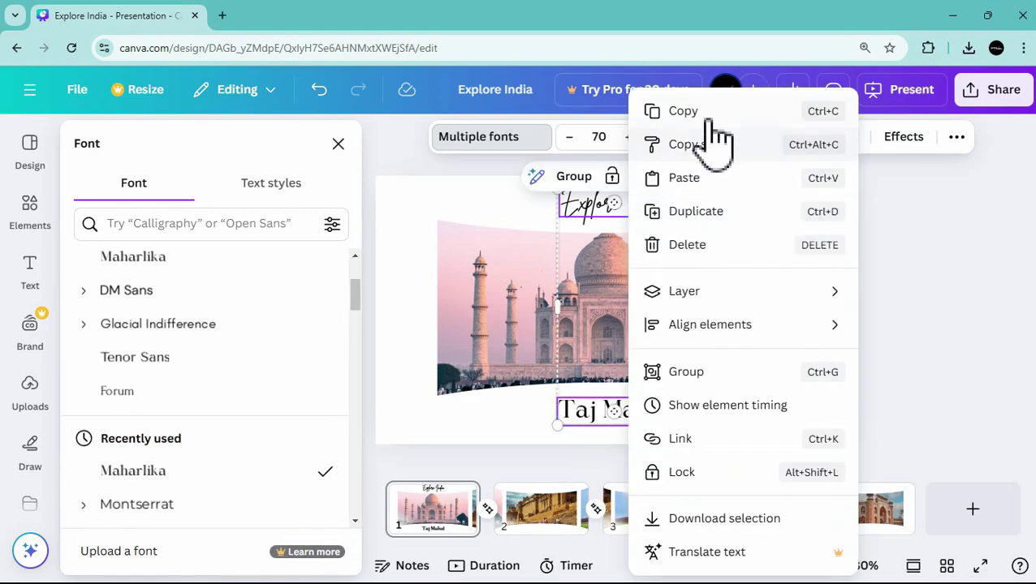